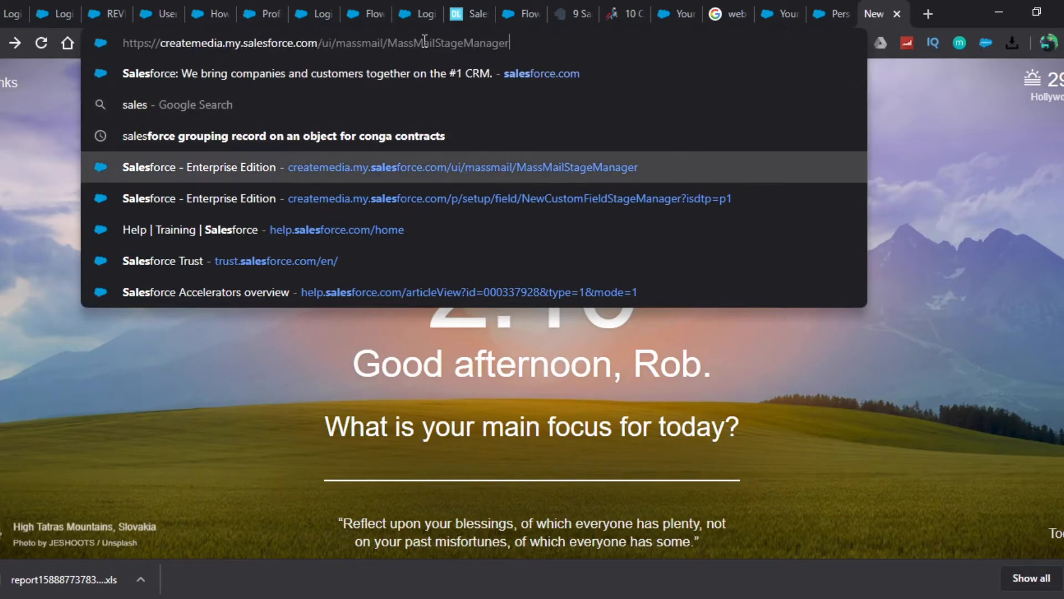
Open the Salesforce org at createmedia.my.salesforce.com.
{"action": "key", "text": "ctrl+a"}
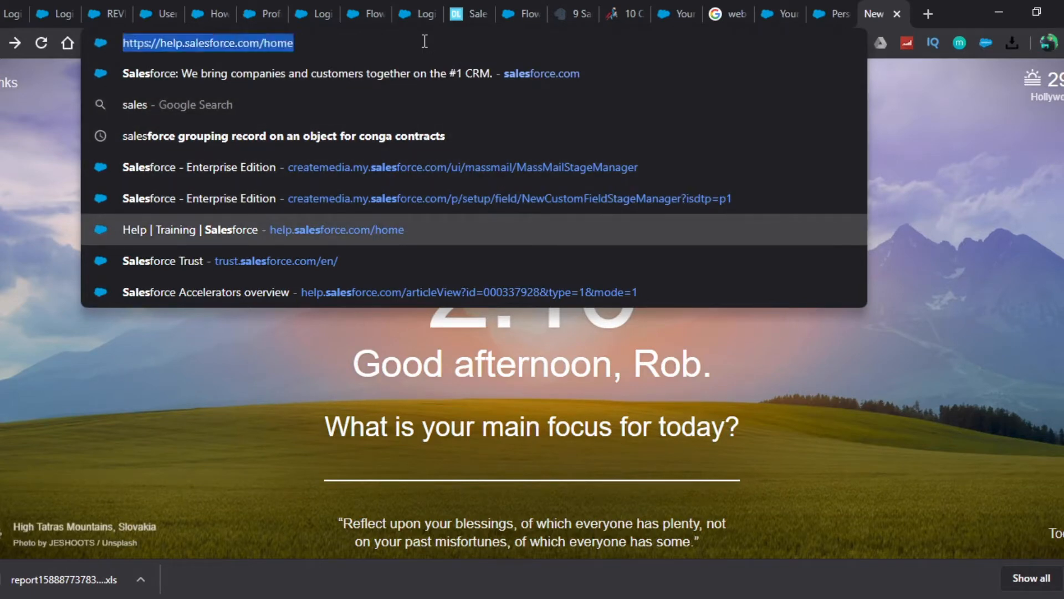
{"action": "type", "text": "createmedia.my"}
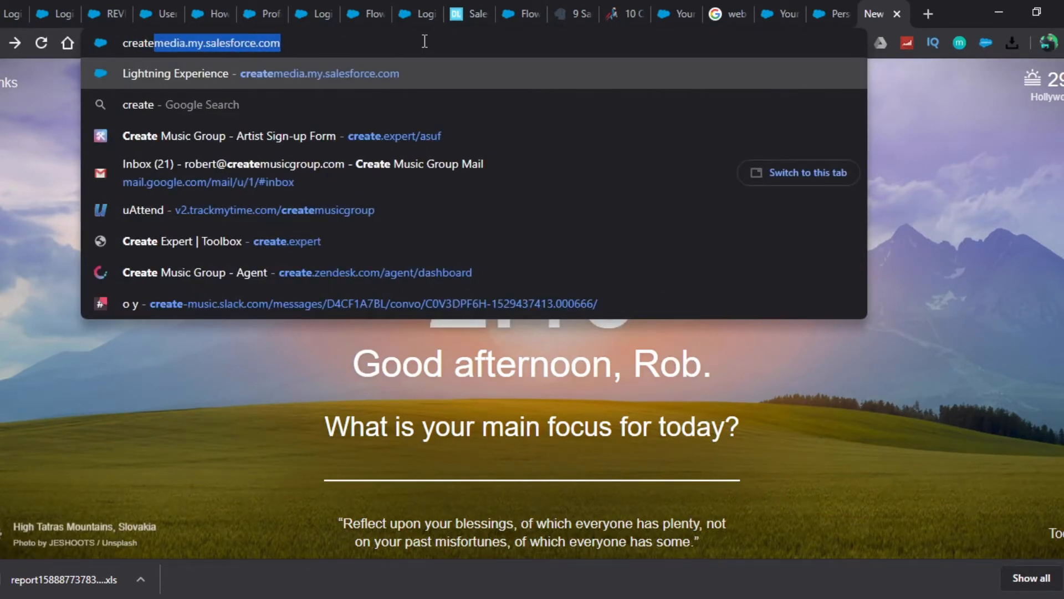
{"action": "key", "text": "Return"}
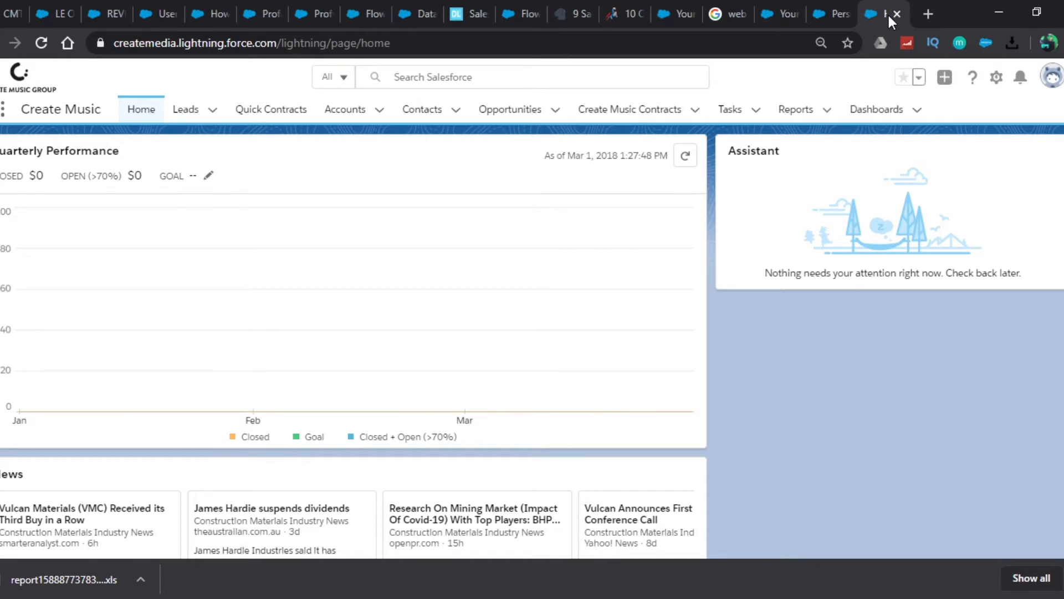
Open the Advanced User Details page in the personal settings.
{"action": "left_click", "coordinate": [1055, 84]}
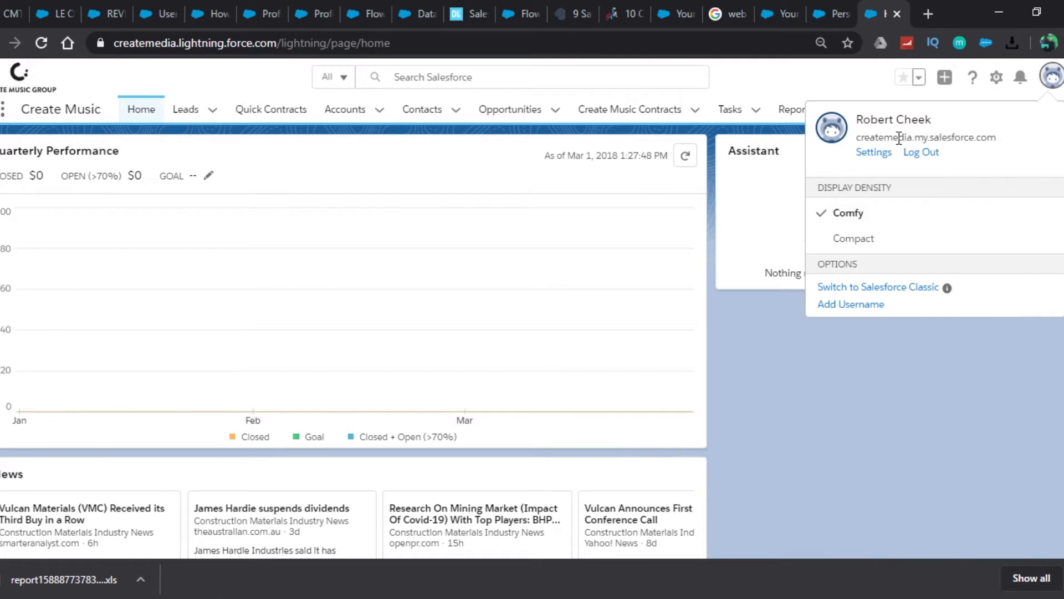
{"action": "left_click", "coordinate": [875, 154]}
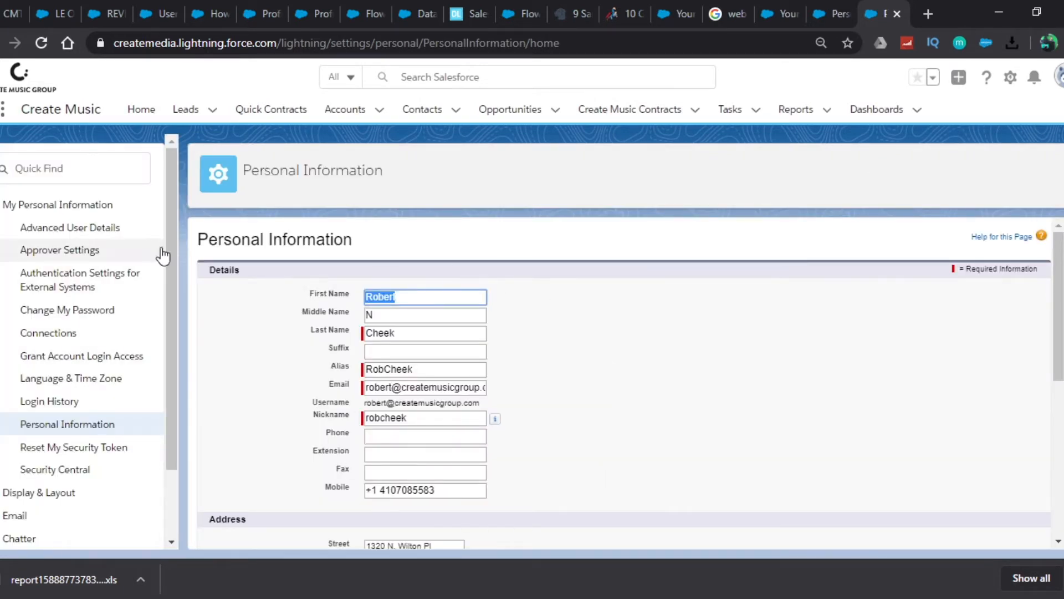
{"action": "left_click", "coordinate": [54, 233]}
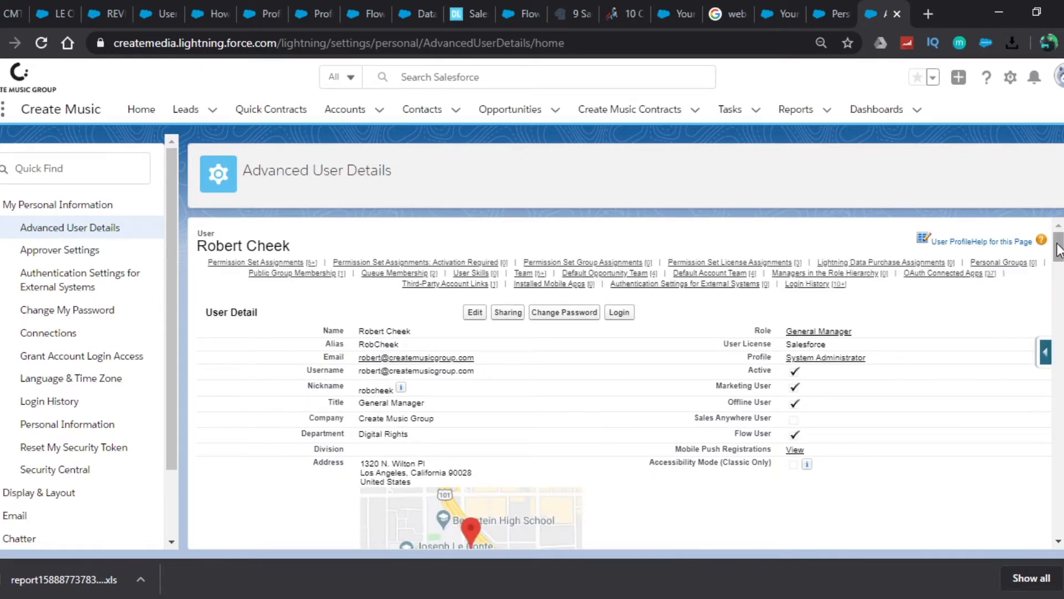
Review the default team sections and bring up the Default Opportunity Team list in the user details.
{"action": "left_click_drag", "start_coordinate": [1057, 249], "coordinate": [1060, 403]}
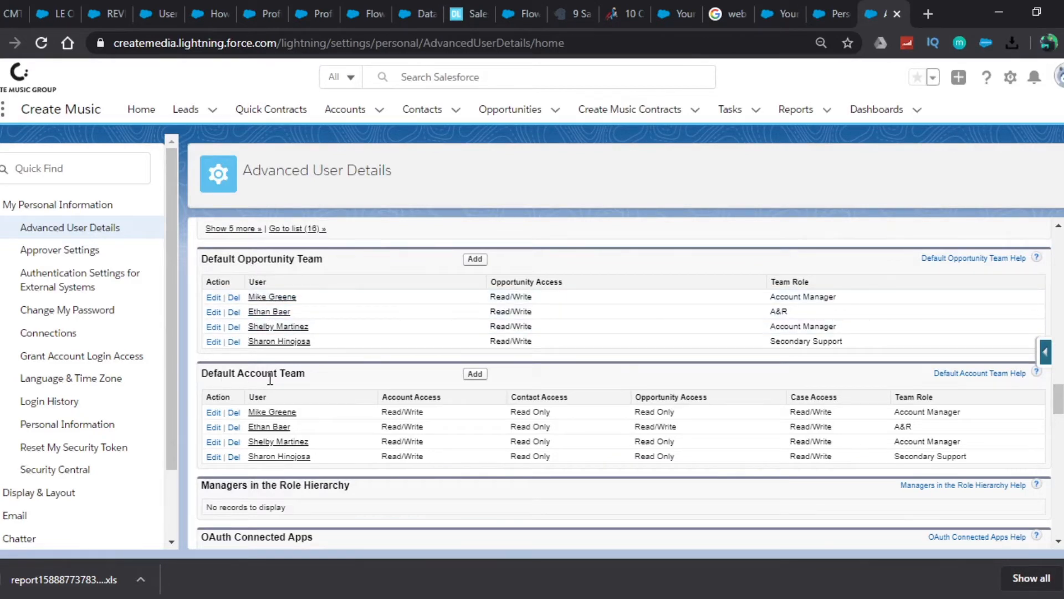
{"action": "left_click_drag", "start_coordinate": [1058, 396], "coordinate": [1059, 239]}
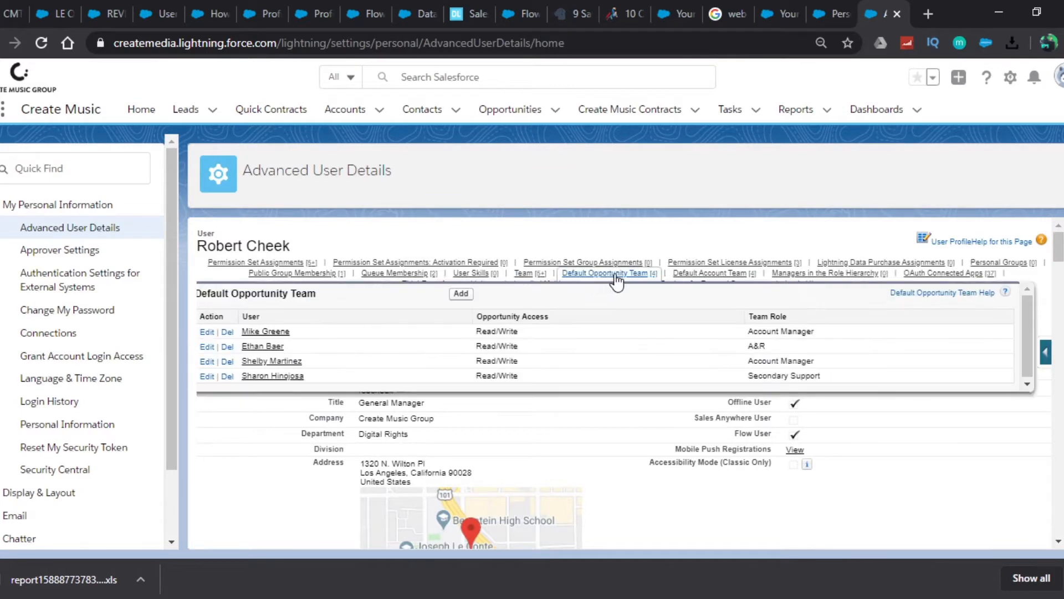
{"action": "mouse_move", "coordinate": [629, 277]}
{"action": "left_click", "coordinate": [623, 274]}
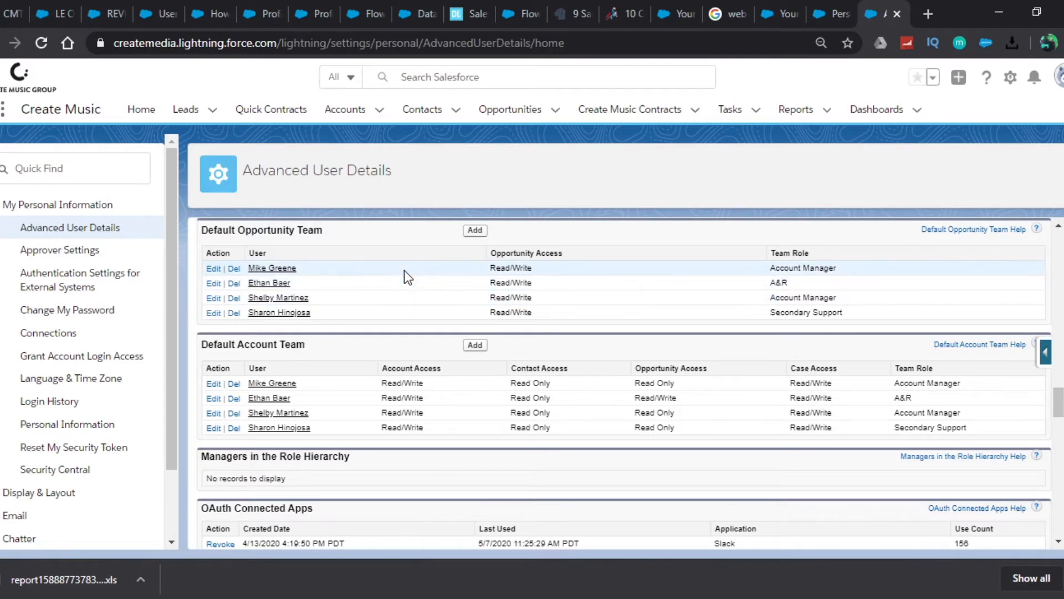
Start adding members to the Default Opportunity Team and choose the intended colleague as the first user.
{"action": "left_click", "coordinate": [470, 233]}
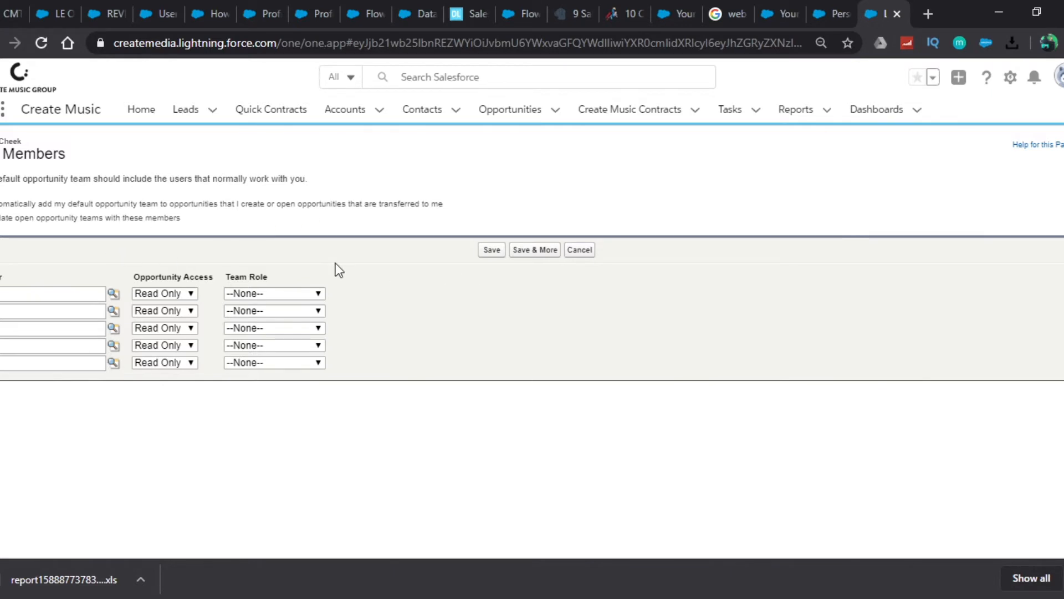
{"action": "left_click", "coordinate": [47, 293]}
{"action": "type", "text": "Charles"}
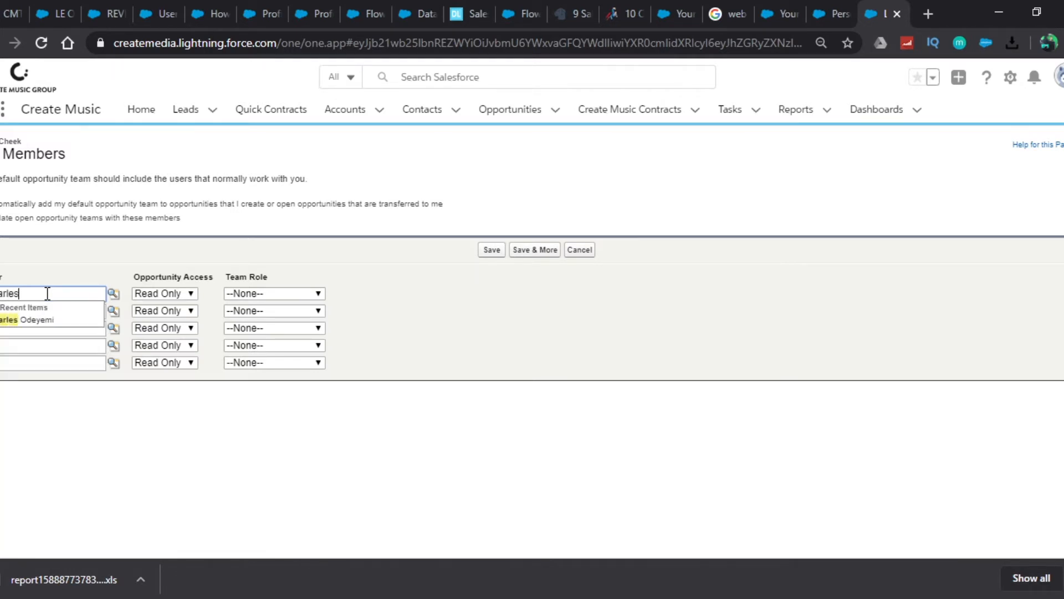
{"action": "left_click", "coordinate": [34, 321]}
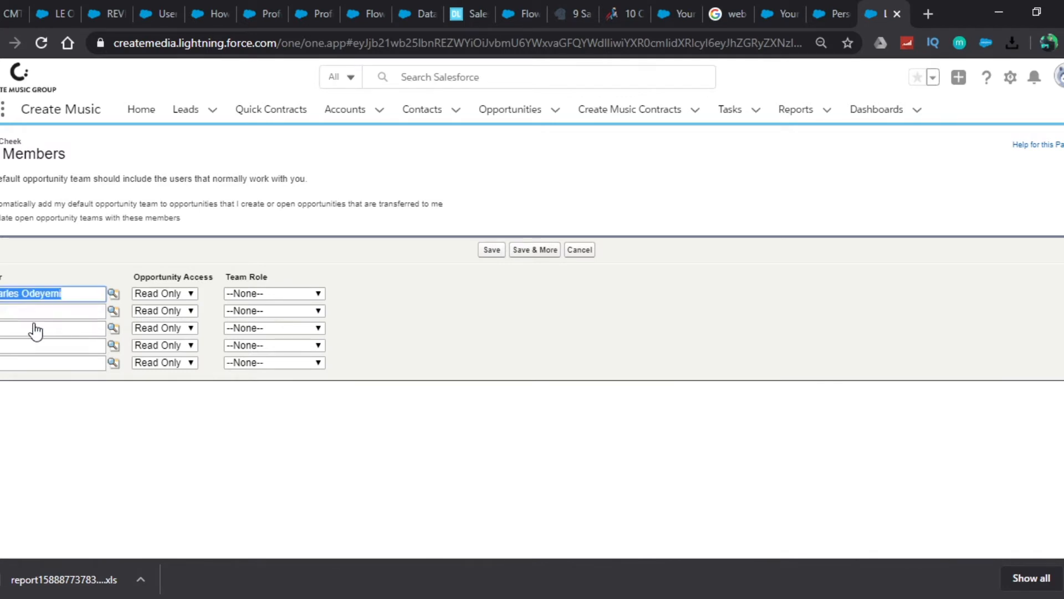
Try Primary Support, Secondary Support and Account Manager as the first member's team role with Read Only opportunity access.
{"action": "left_click", "coordinate": [190, 292]}
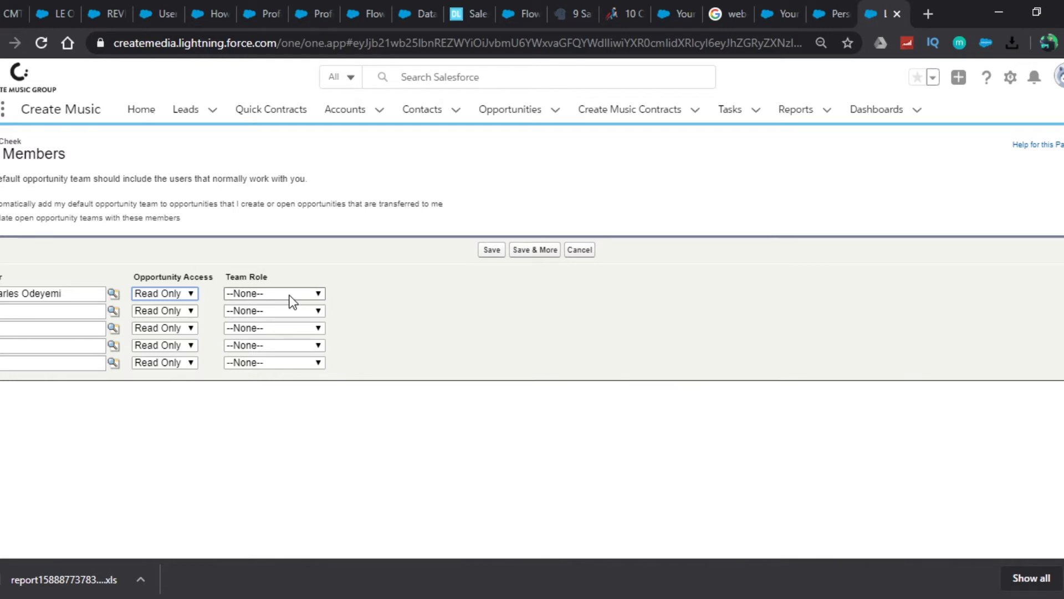
{"action": "key", "text": "Tab"}
{"action": "left_click", "coordinate": [288, 331]}
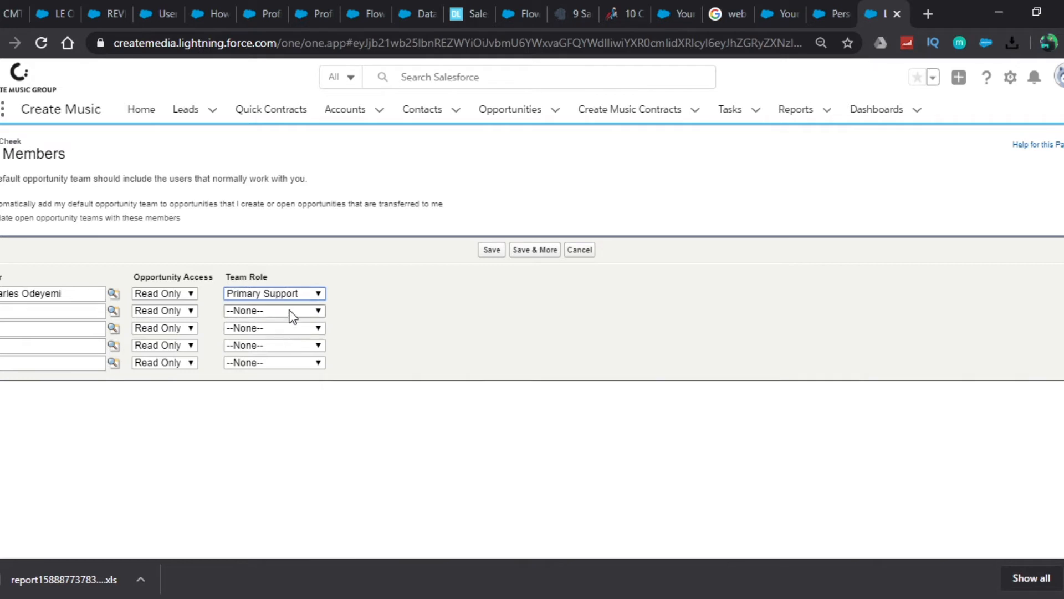
{"action": "left_click", "coordinate": [192, 294]}
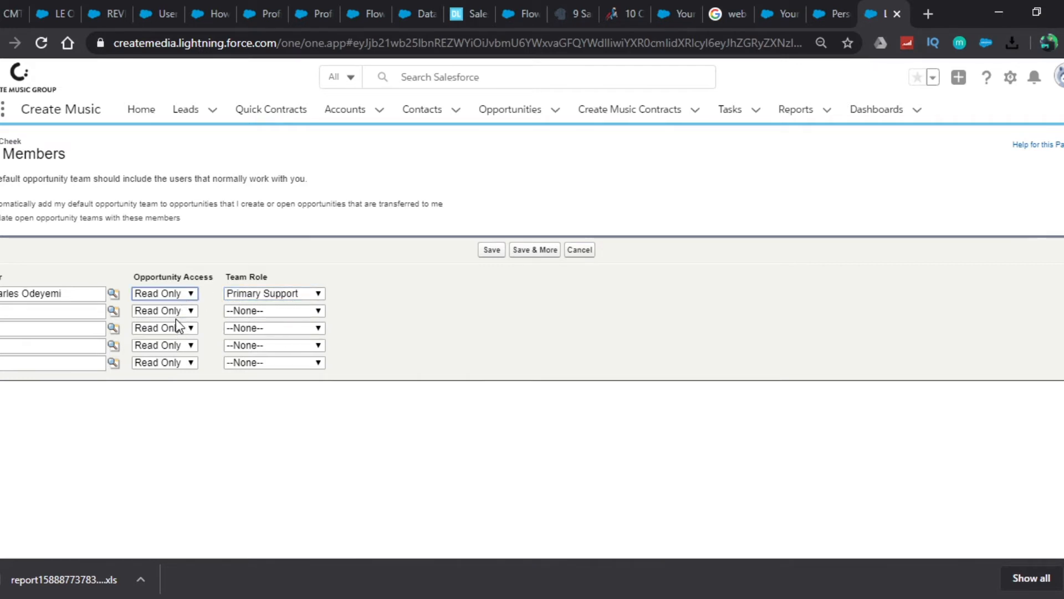
{"action": "left_click", "coordinate": [241, 294]}
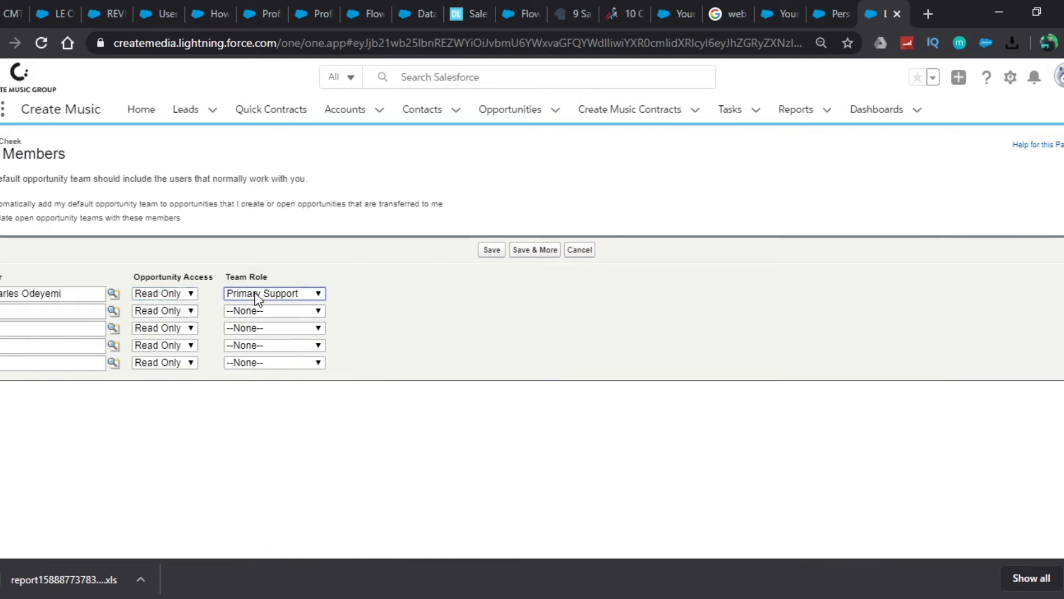
{"action": "left_click", "coordinate": [282, 345]}
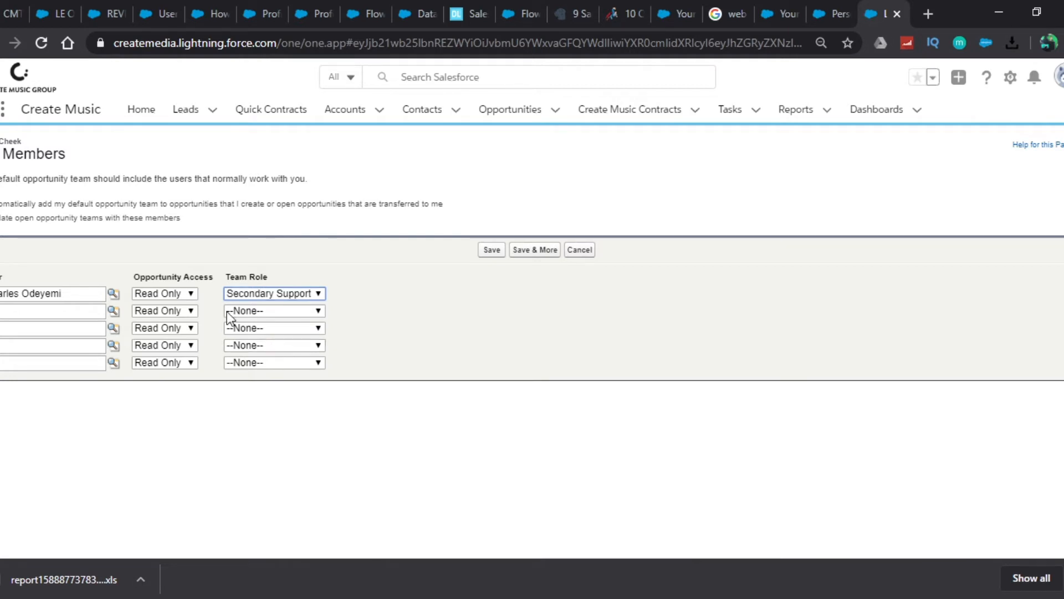
{"action": "left_click", "coordinate": [169, 298]}
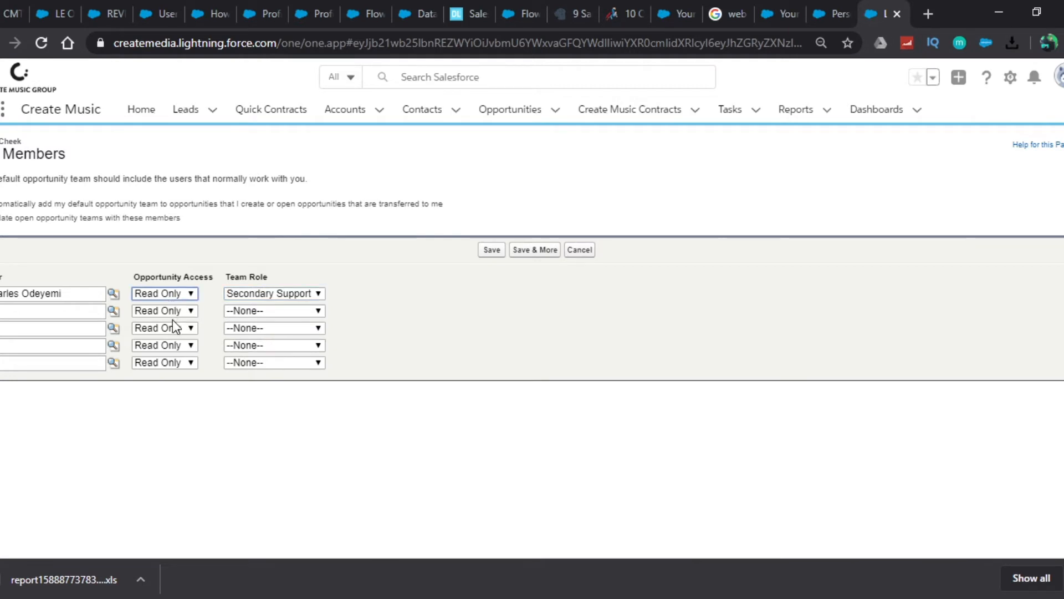
{"action": "left_click", "coordinate": [269, 293]}
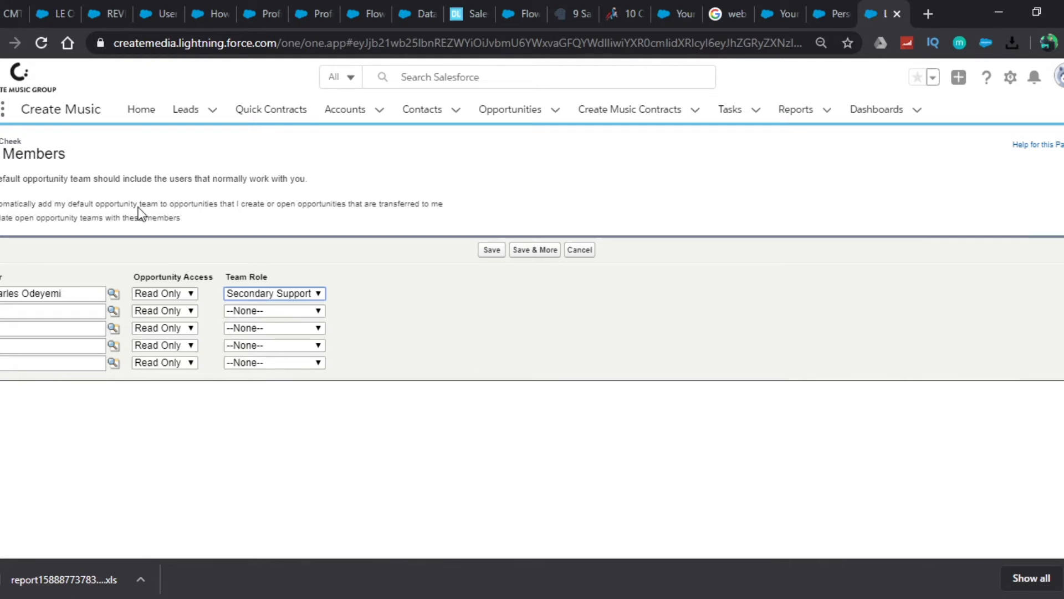
{"action": "left_click", "coordinate": [260, 357]}
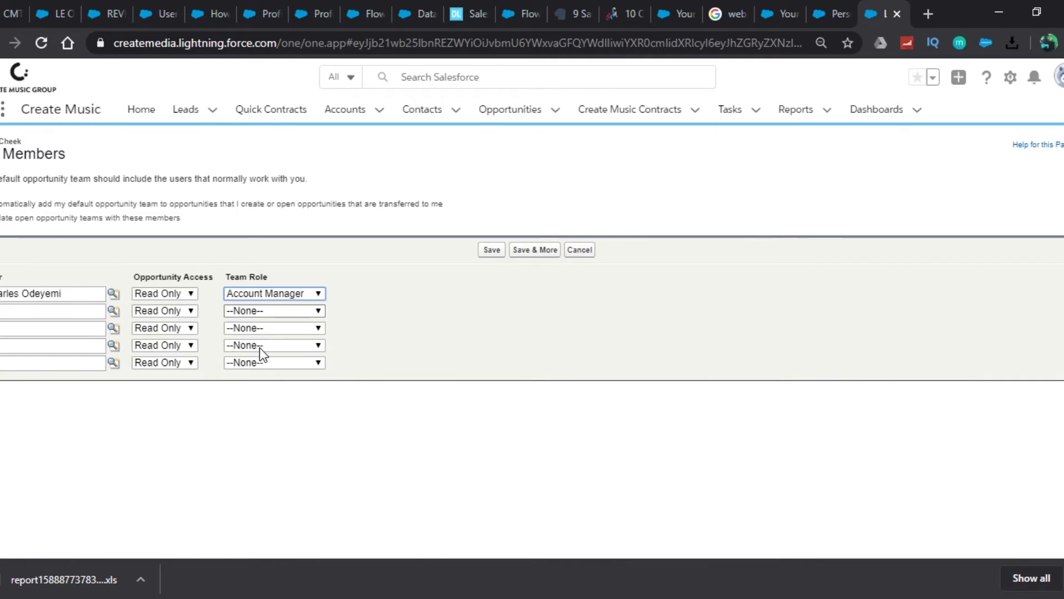
Set the first member's team role to Tertiary Support with Read Only opportunity access.
{"action": "left_click", "coordinate": [179, 298]}
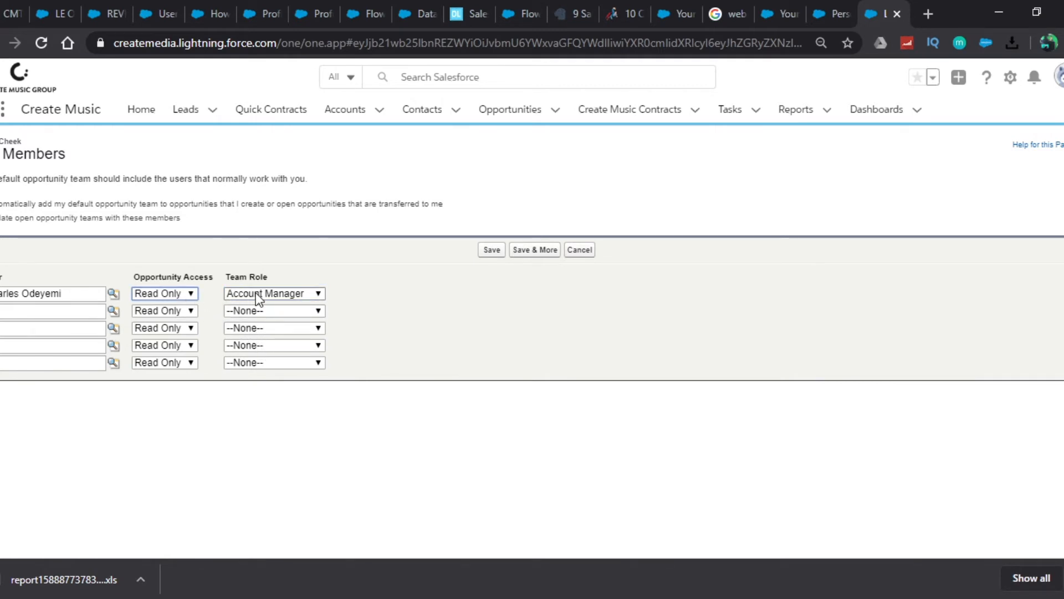
{"action": "left_click", "coordinate": [288, 294]}
{"action": "left_click", "coordinate": [292, 334]}
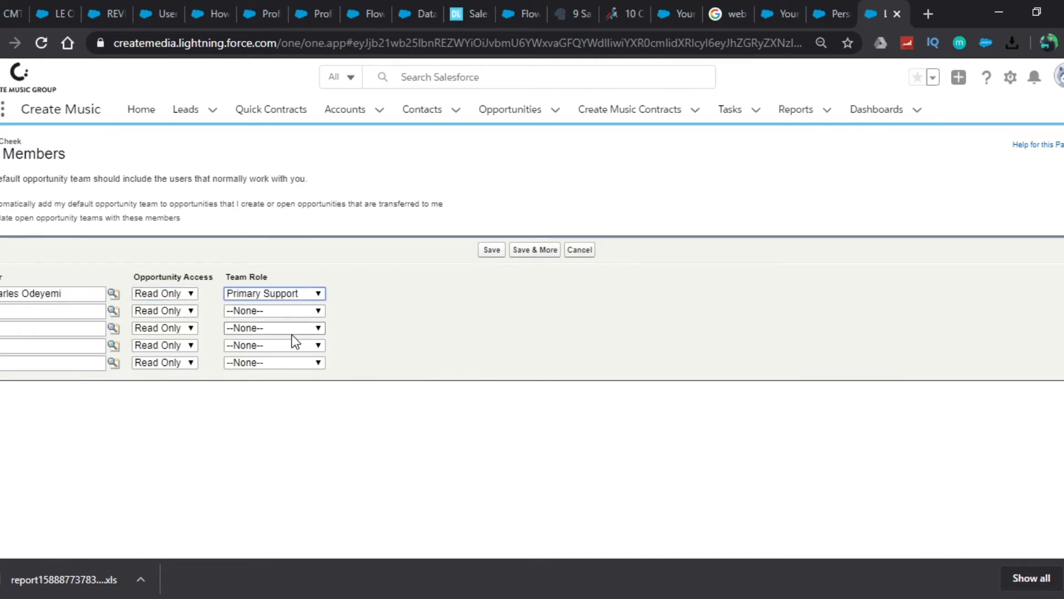
{"action": "left_click", "coordinate": [290, 395]}
Add a second user to the opportunity team as Tertiary Support with Read Only access, and save the new members.
{"action": "left_click", "coordinate": [73, 306]}
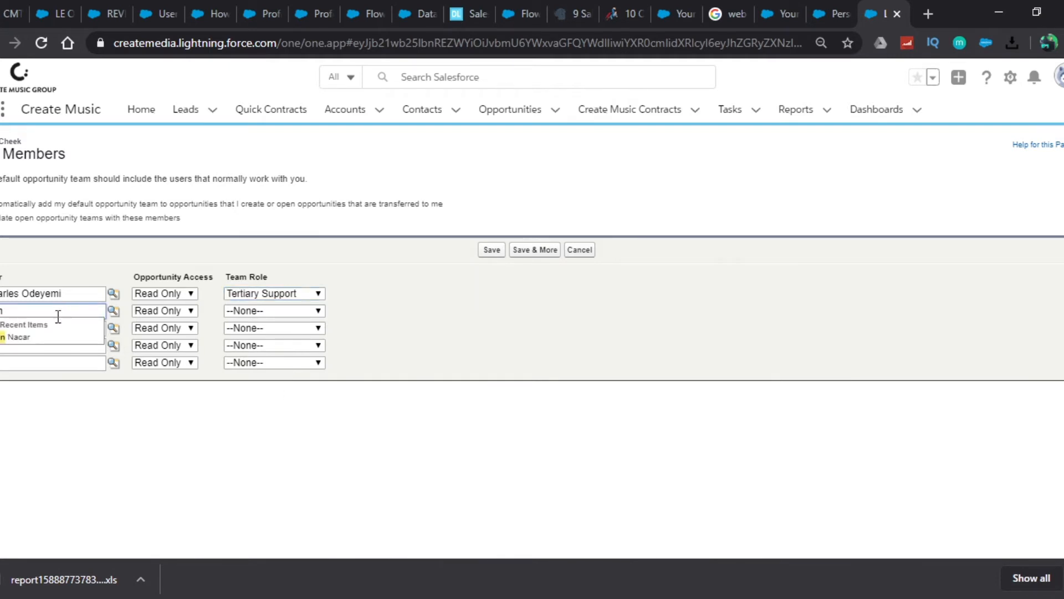
{"action": "left_click", "coordinate": [15, 343]}
{"action": "left_click", "coordinate": [234, 312]}
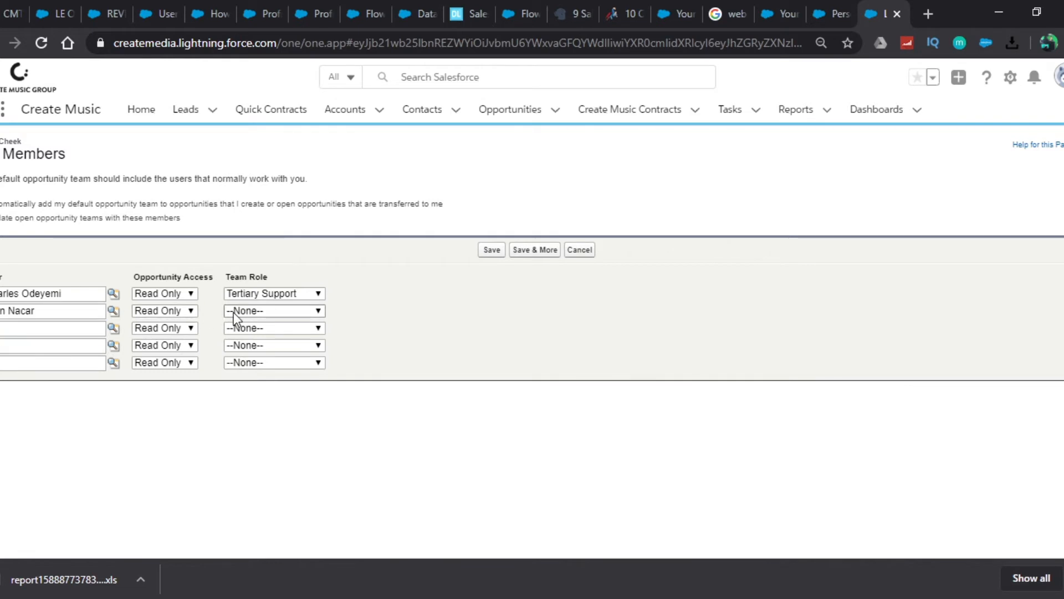
{"action": "left_click", "coordinate": [273, 411]}
{"action": "left_click", "coordinate": [489, 252]}
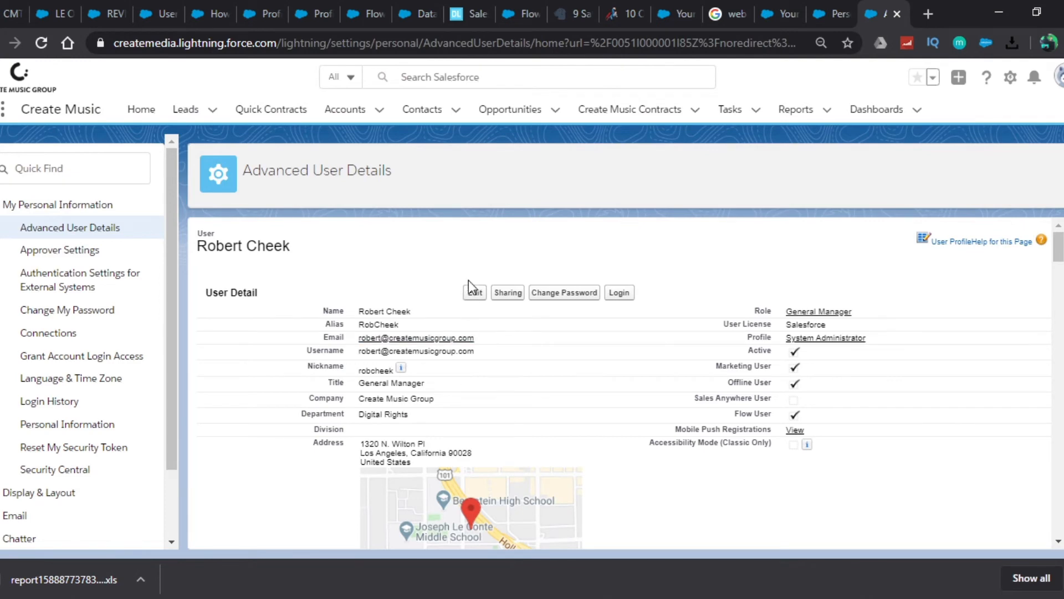
Open the full Default Opportunity Team list to check the saved members and their roles.
{"action": "mouse_move", "coordinate": [591, 272]}
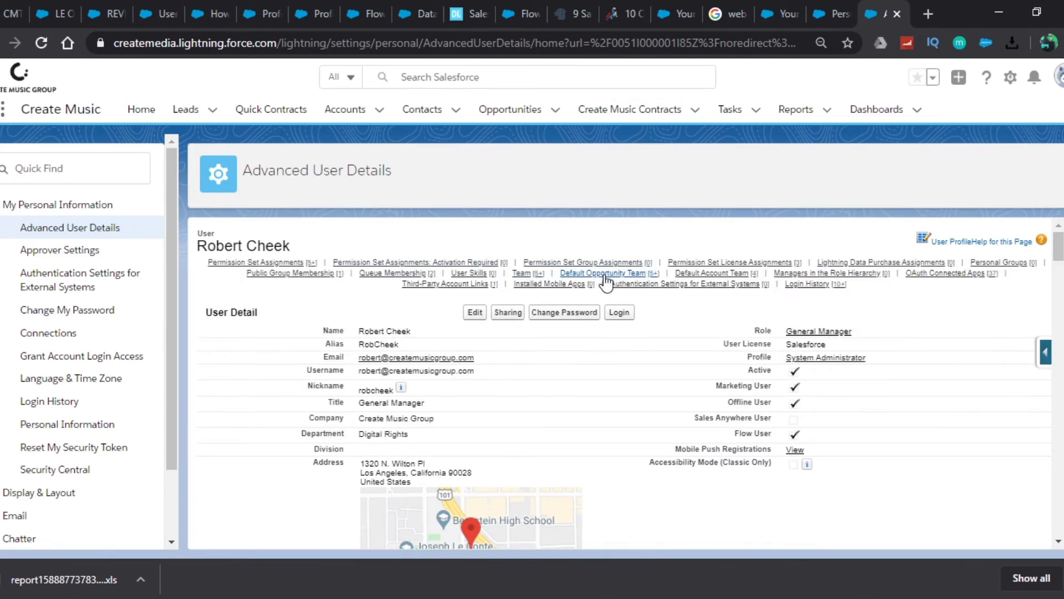
{"action": "left_click", "coordinate": [605, 274]}
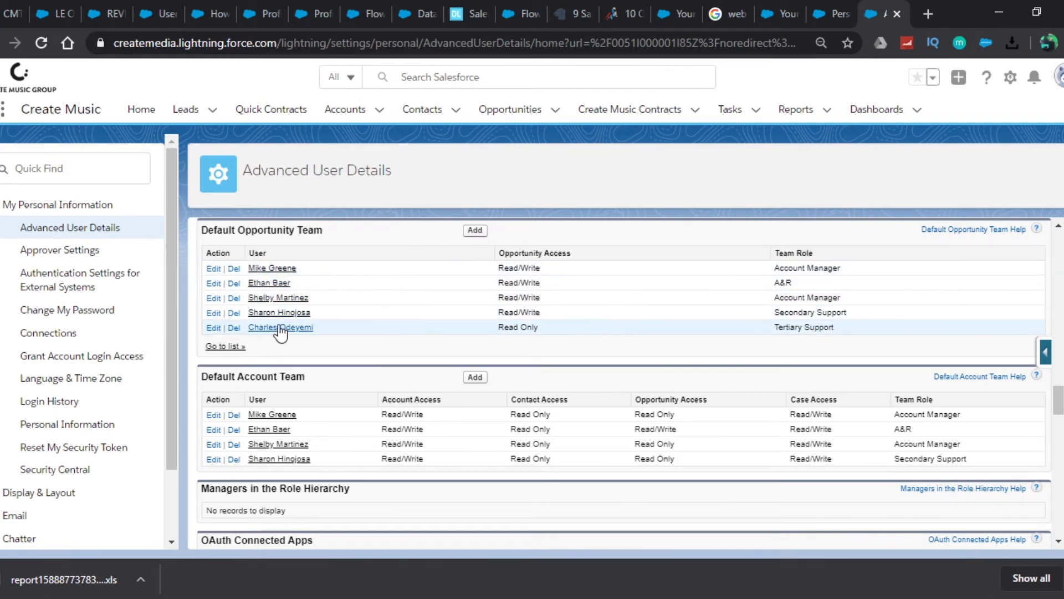
{"action": "left_click", "coordinate": [218, 347]}
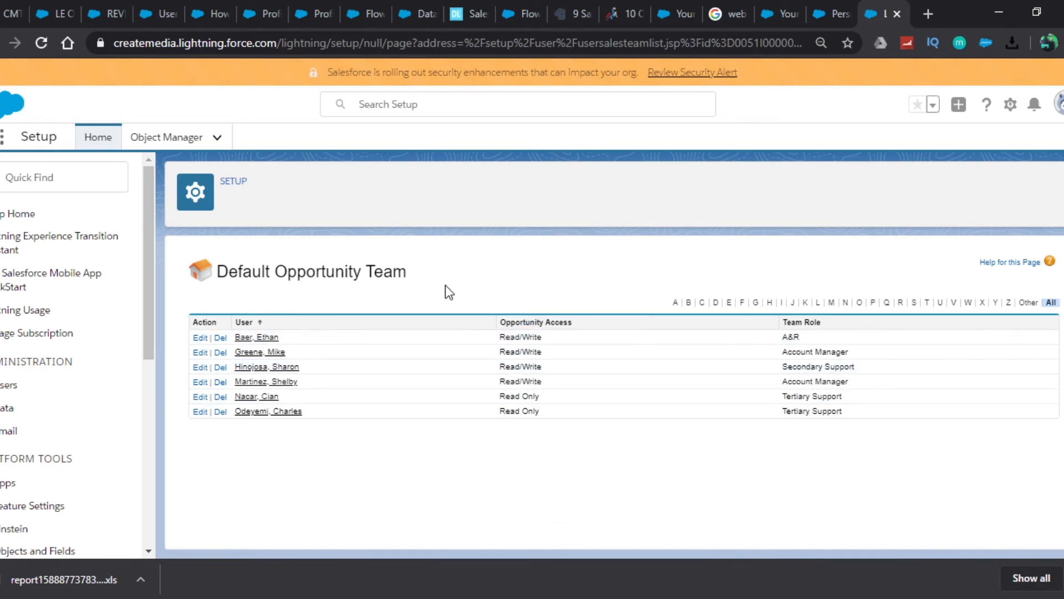
Return to Advanced User Details and examine the Default Account Team section alongside the Default Opportunity Team.
{"action": "key", "text": "alt+Left"}
{"action": "key", "text": "alt+Left"}
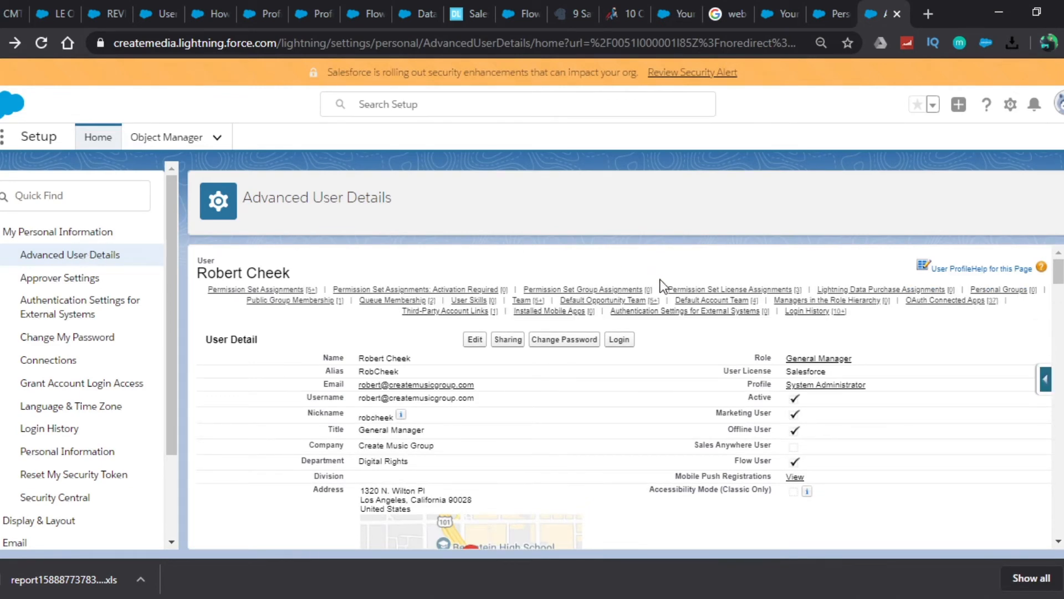
{"action": "left_click", "coordinate": [704, 302]}
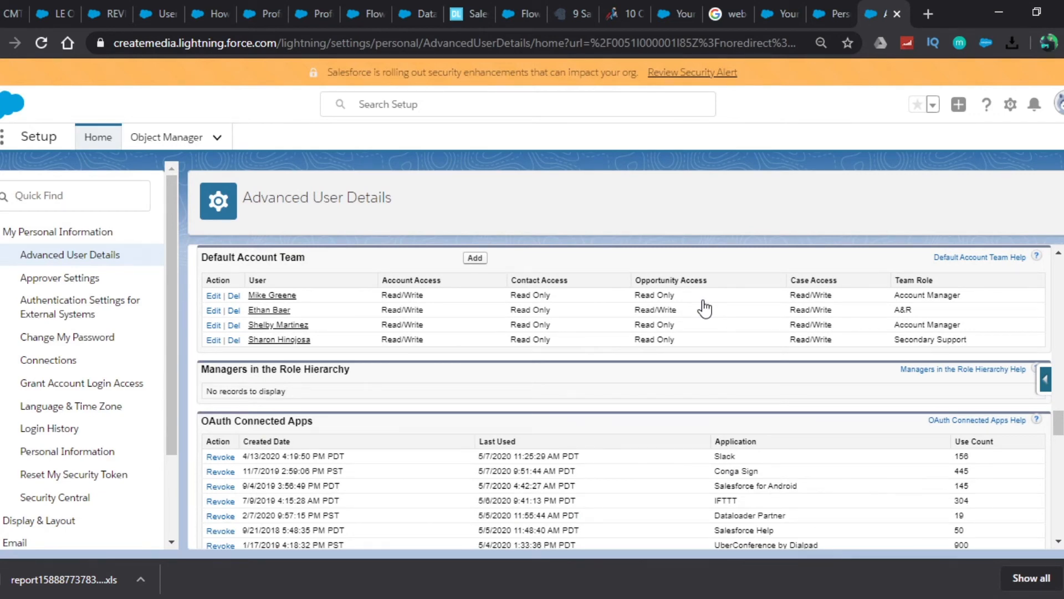
{"action": "scroll", "coordinate": [705, 309], "scroll_direction": "up", "scroll_amount": 3}
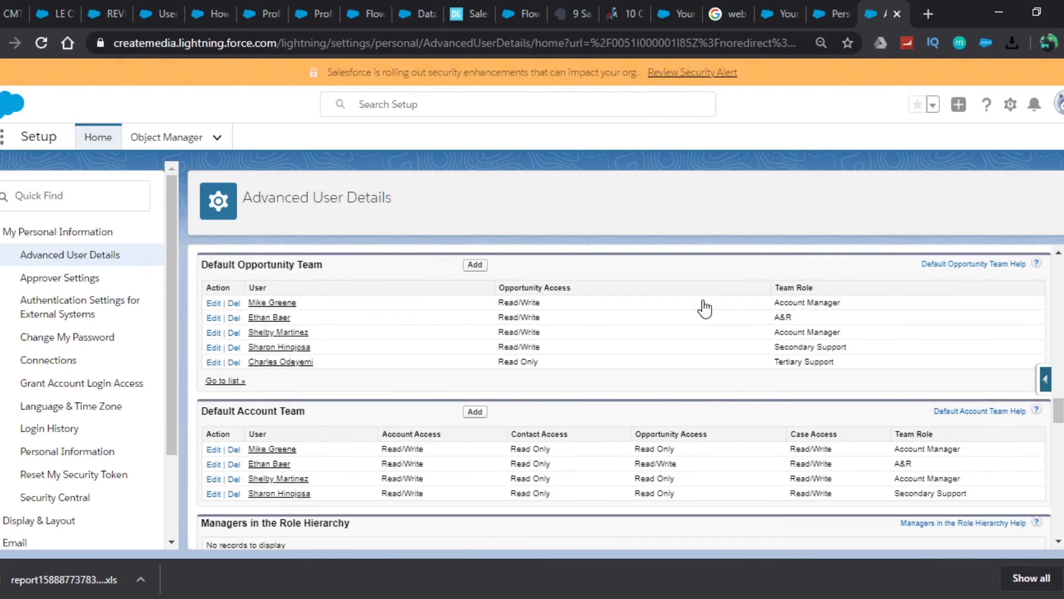
{"action": "scroll", "coordinate": [705, 309], "scroll_direction": "down", "scroll_amount": 3}
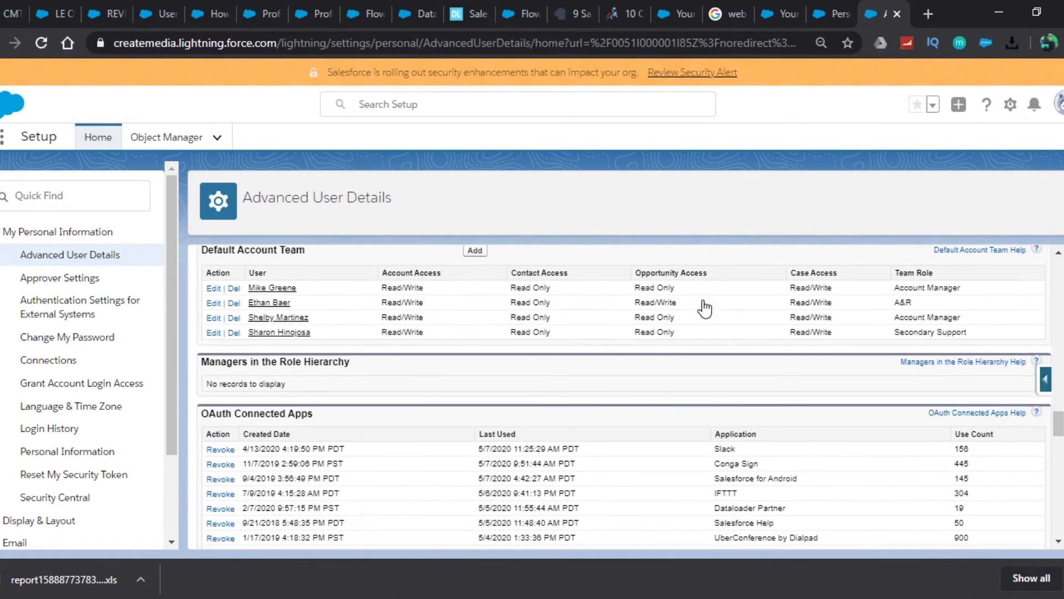
Start adding members to the Default Account Team and select the first member's name through the user lookup.
{"action": "left_click", "coordinate": [475, 252]}
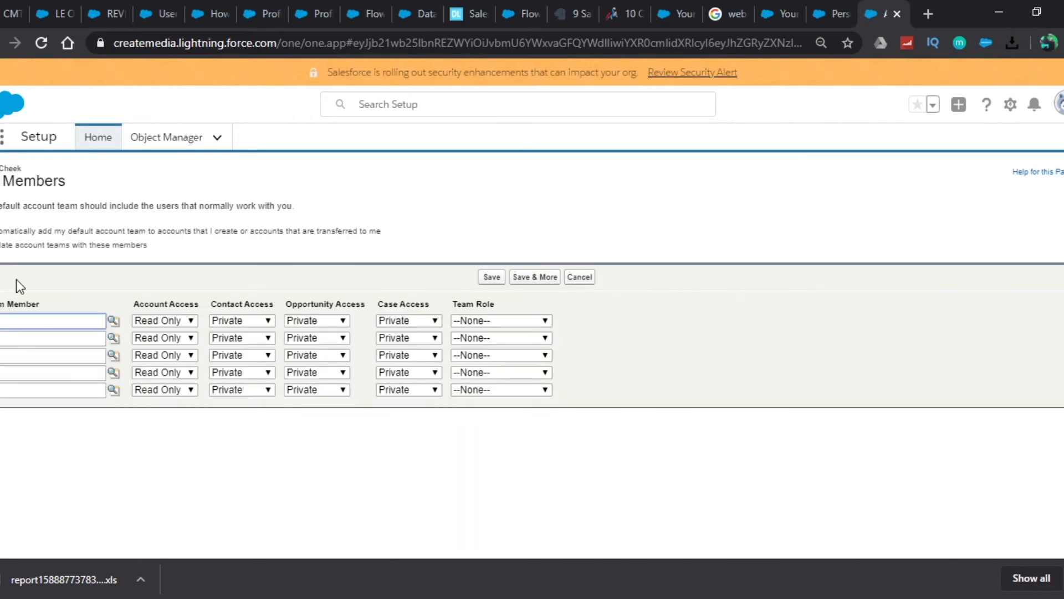
{"action": "left_click", "coordinate": [0, 231]}
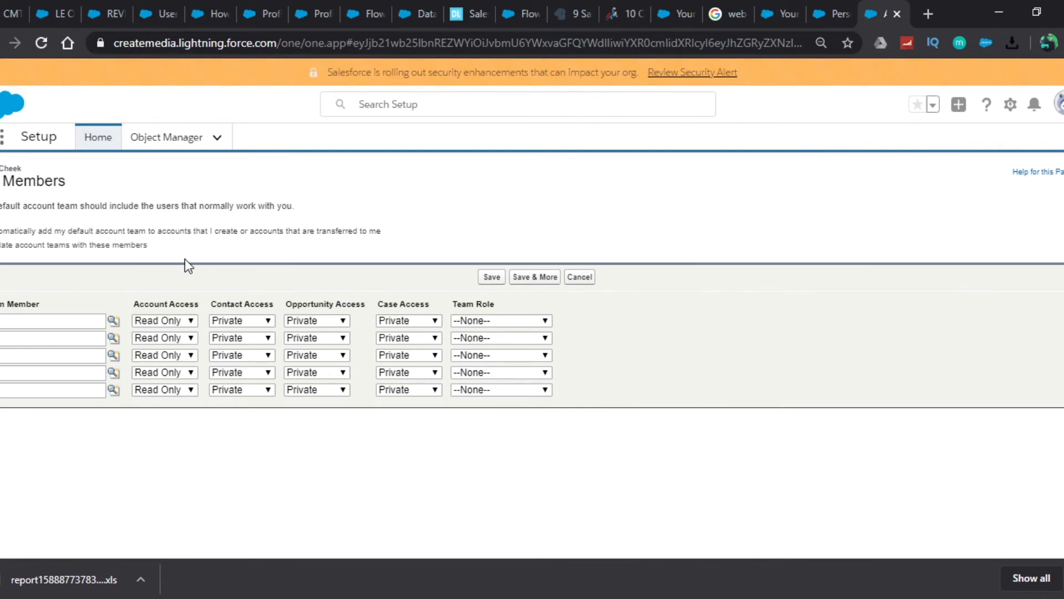
{"action": "left_click", "coordinate": [71, 323]}
{"action": "type", "text": "arles"}
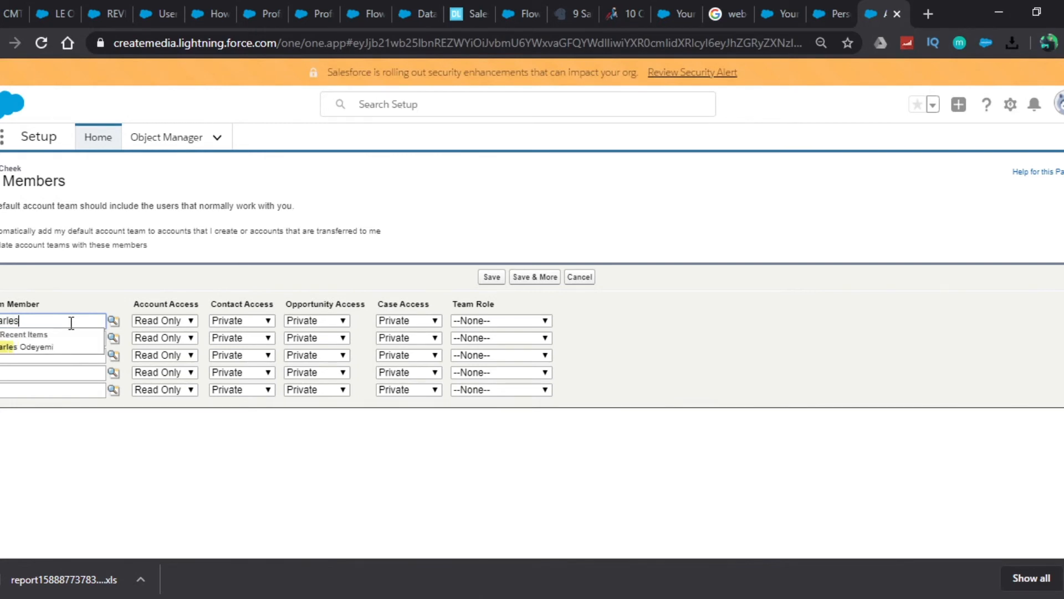
{"action": "left_click", "coordinate": [37, 347]}
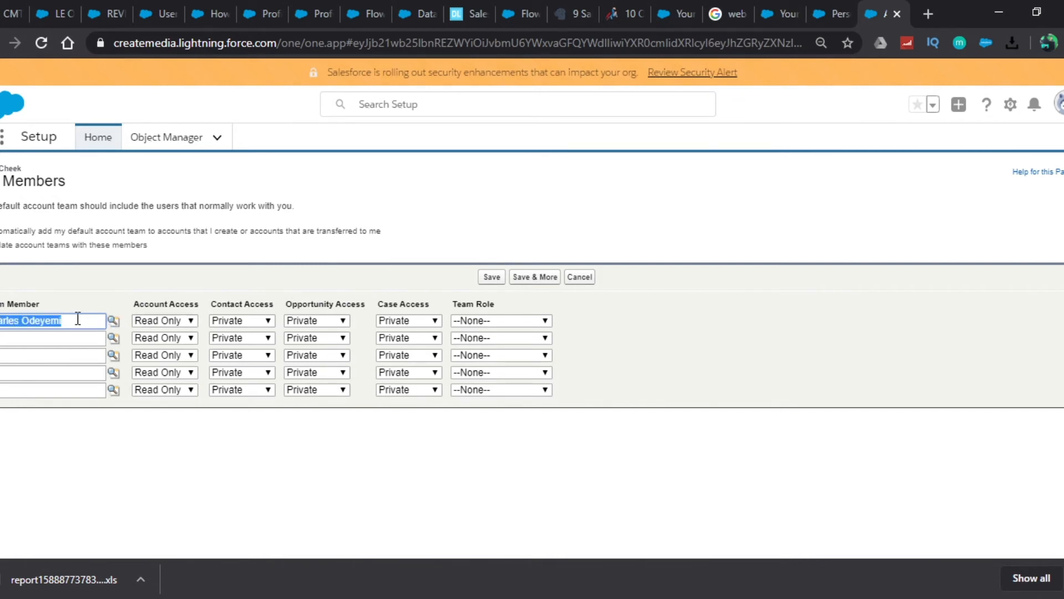
{"action": "type", "text": "Charles"}
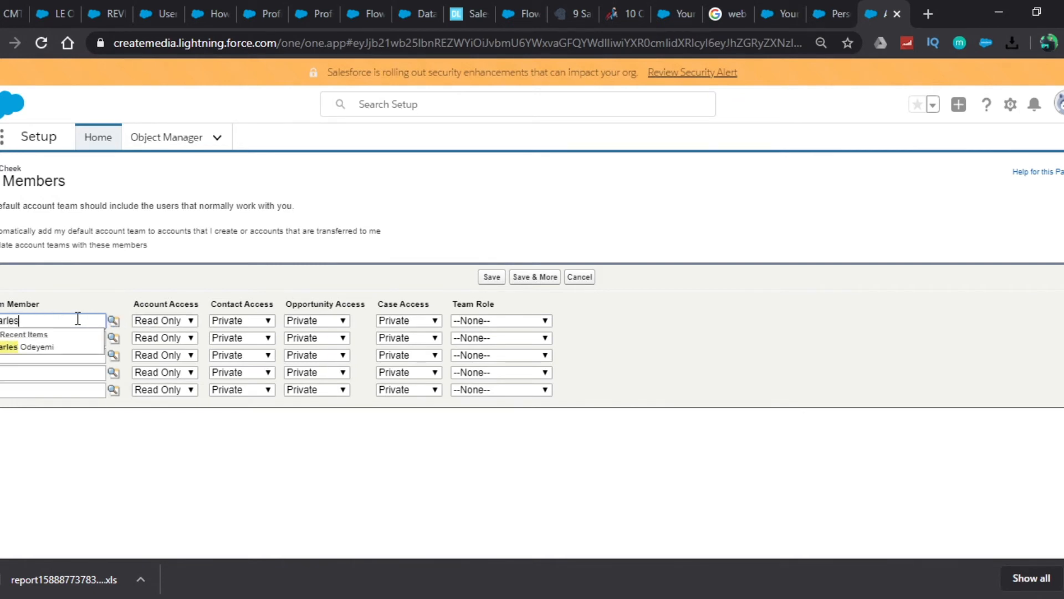
{"action": "left_click", "coordinate": [113, 323]}
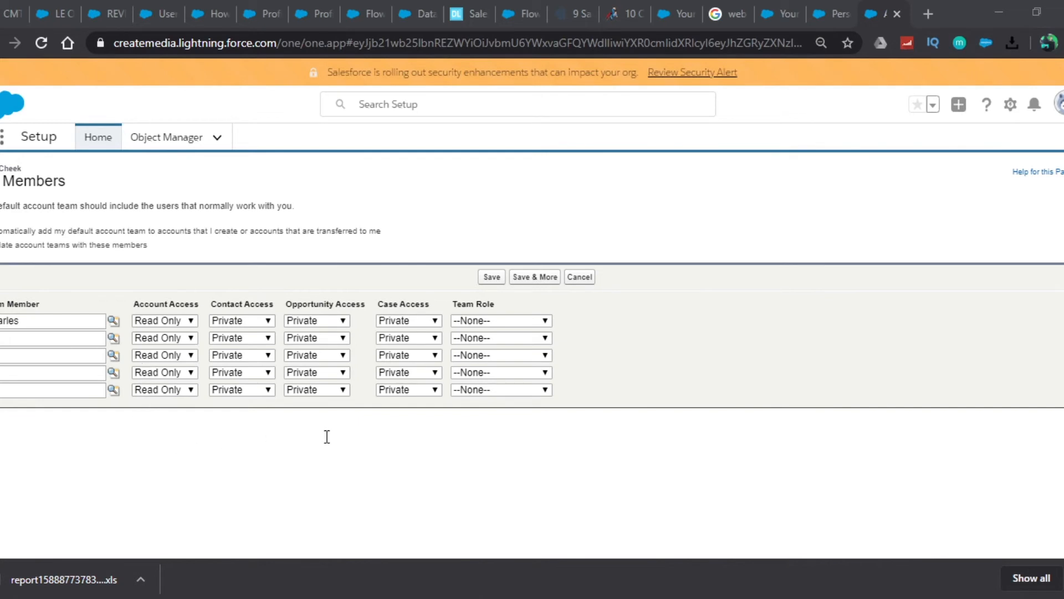
{"action": "left_click", "coordinate": [13, 445]}
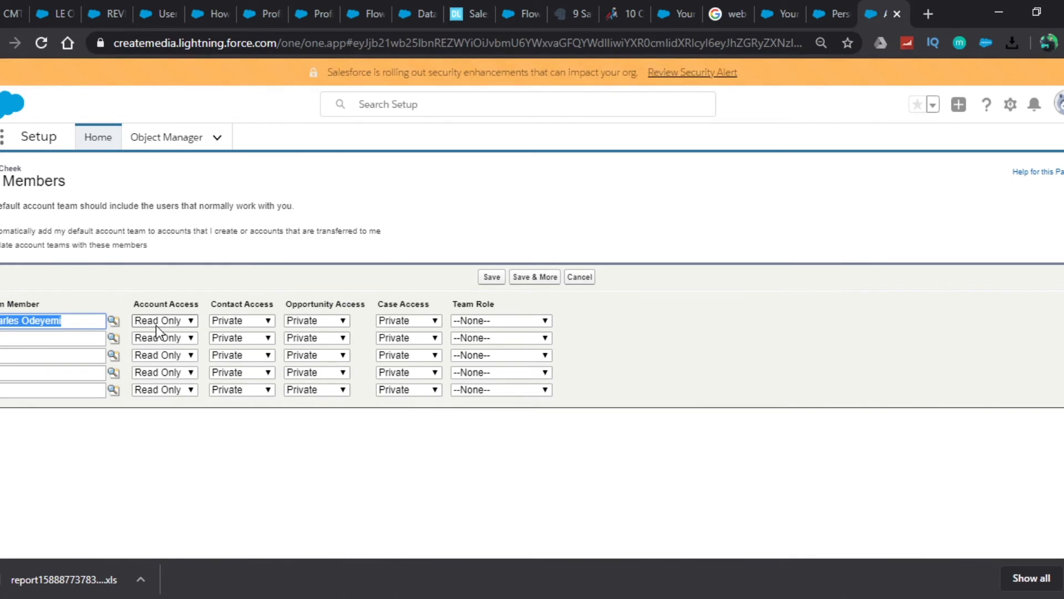
Set the first member's account access to Read Only and contact access to Private.
{"action": "left_click", "coordinate": [187, 315]}
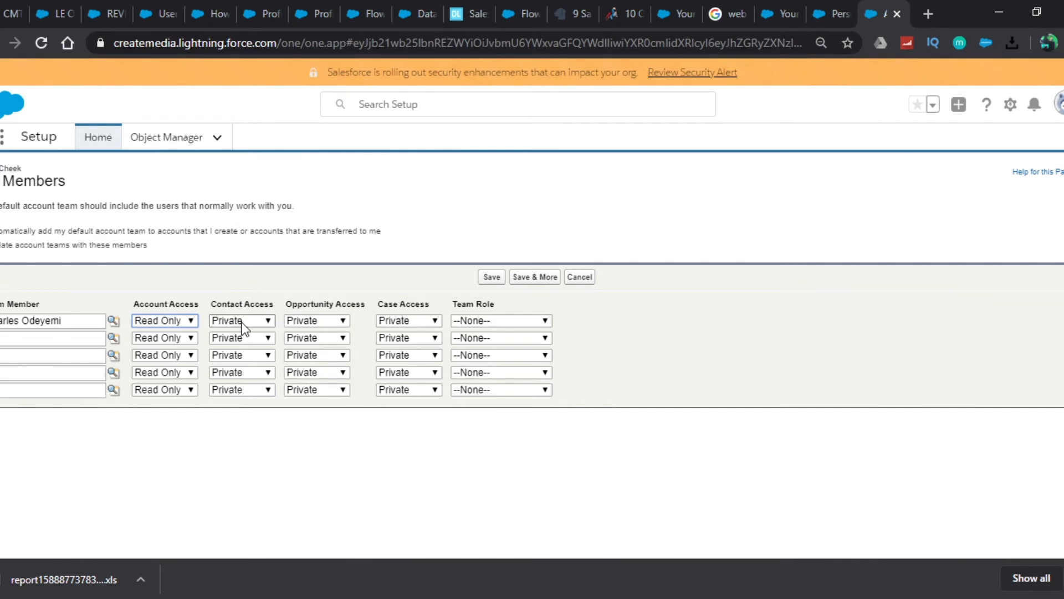
{"action": "key", "text": "Tab"}
{"action": "key", "text": "Down"}
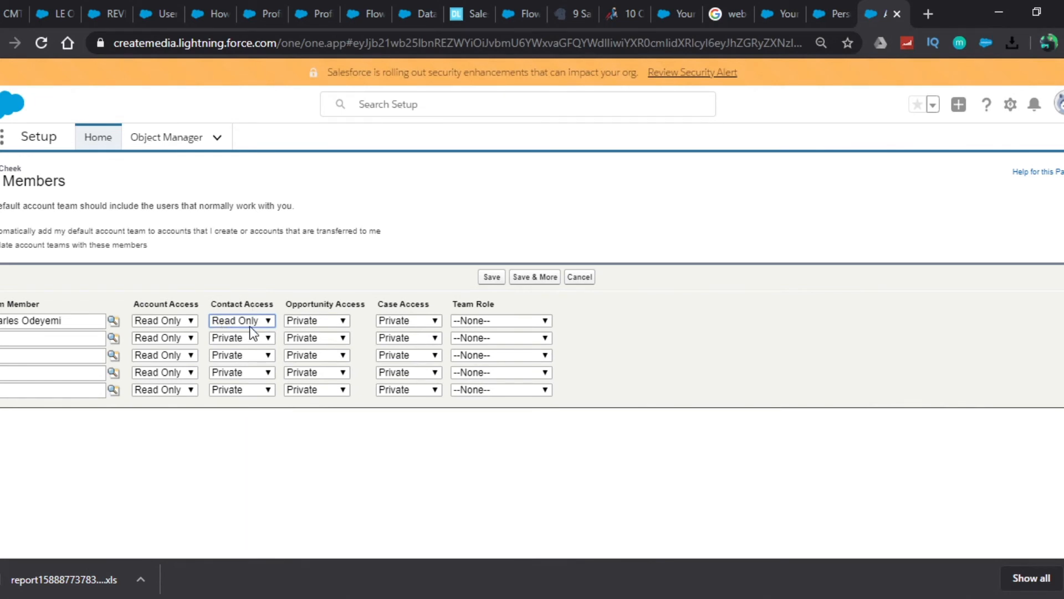
{"action": "left_click", "coordinate": [232, 337]}
{"action": "key", "text": "Tab"}
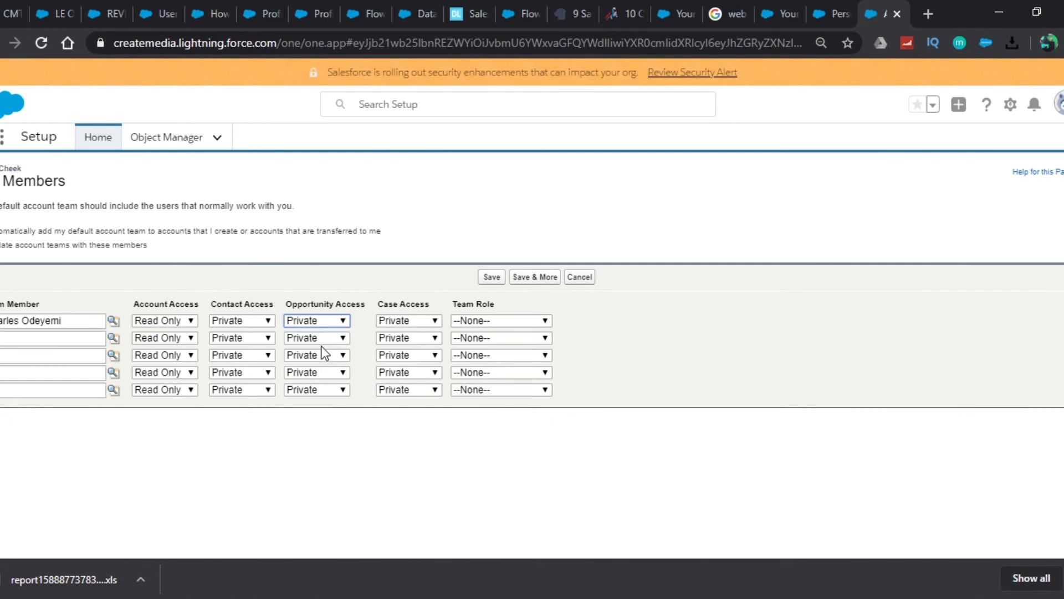
Give the first member Read Only opportunity access, Private case access and the Tertiary Support team role.
{"action": "key", "text": "Down"}
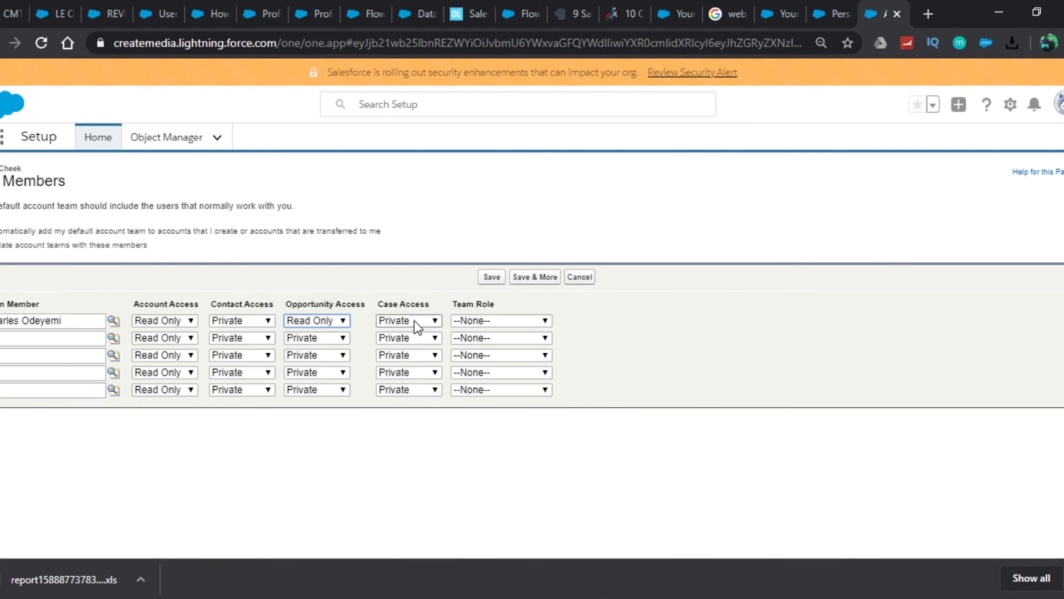
{"action": "key", "text": "Tab"}
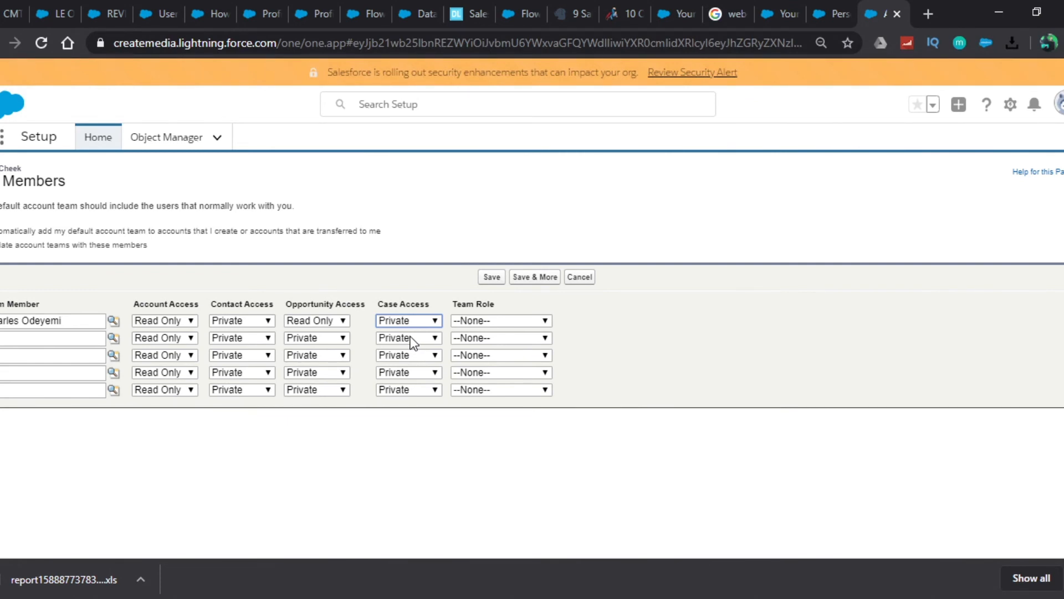
{"action": "key", "text": "Tab"}
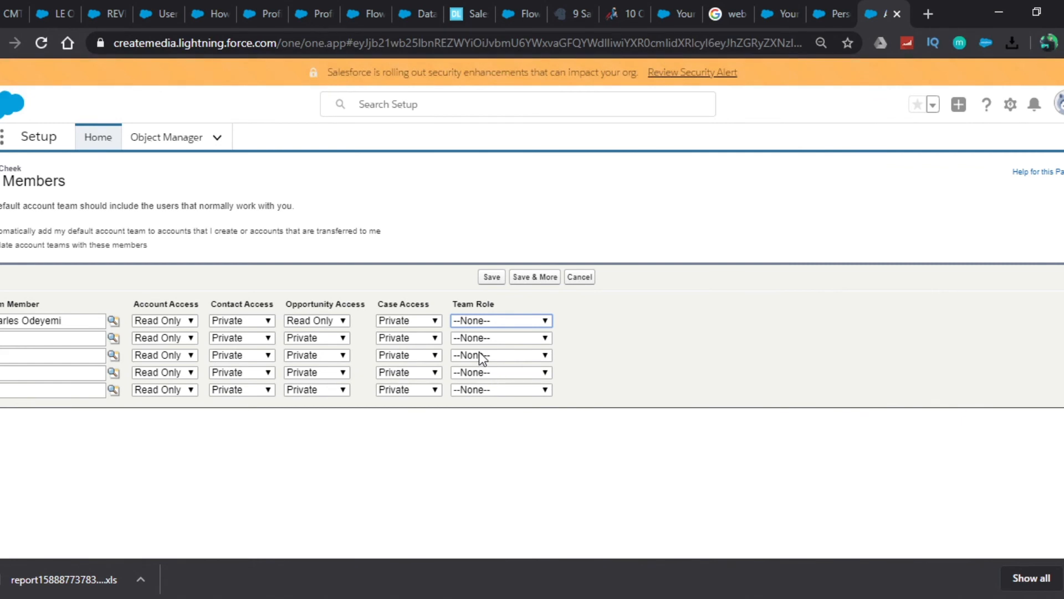
{"action": "left_click", "coordinate": [503, 420]}
Add a second user to the account team with Read Only opportunity access and the Account Manager role.
{"action": "left_click", "coordinate": [68, 337]}
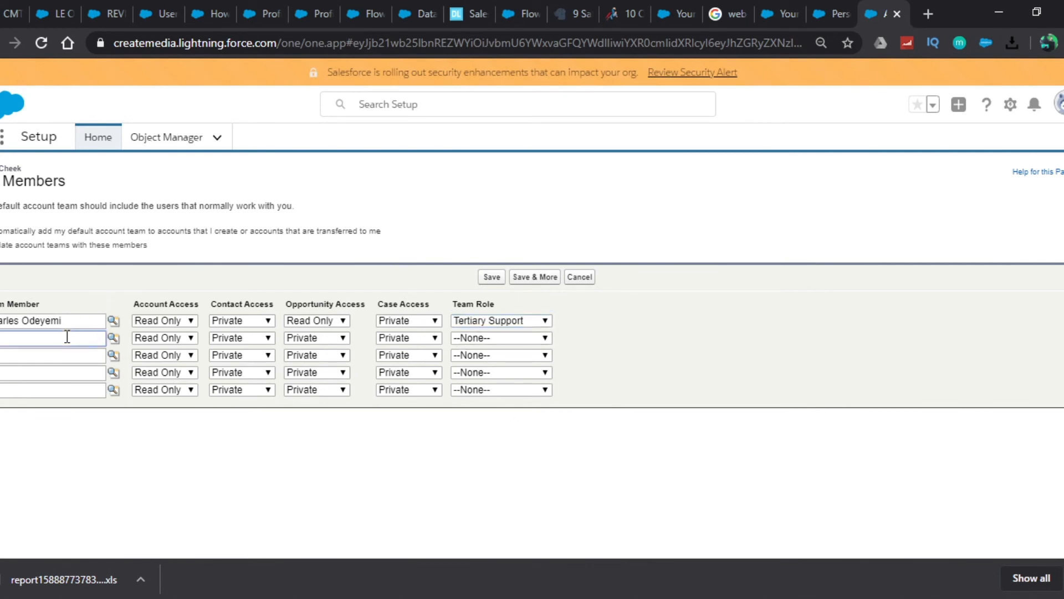
{"action": "type", "text": "arun"}
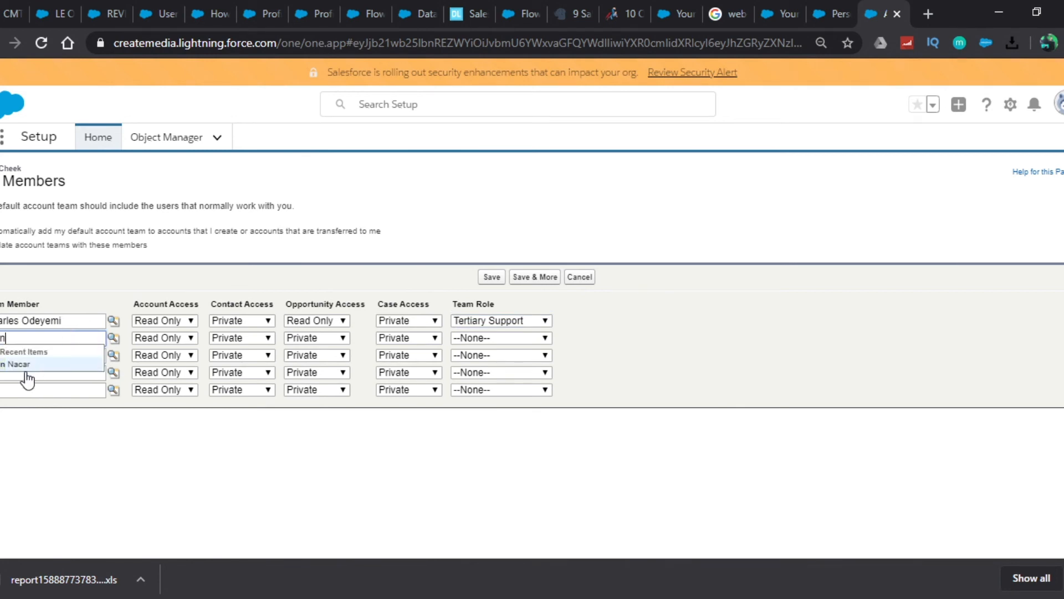
{"action": "left_click", "coordinate": [24, 365]}
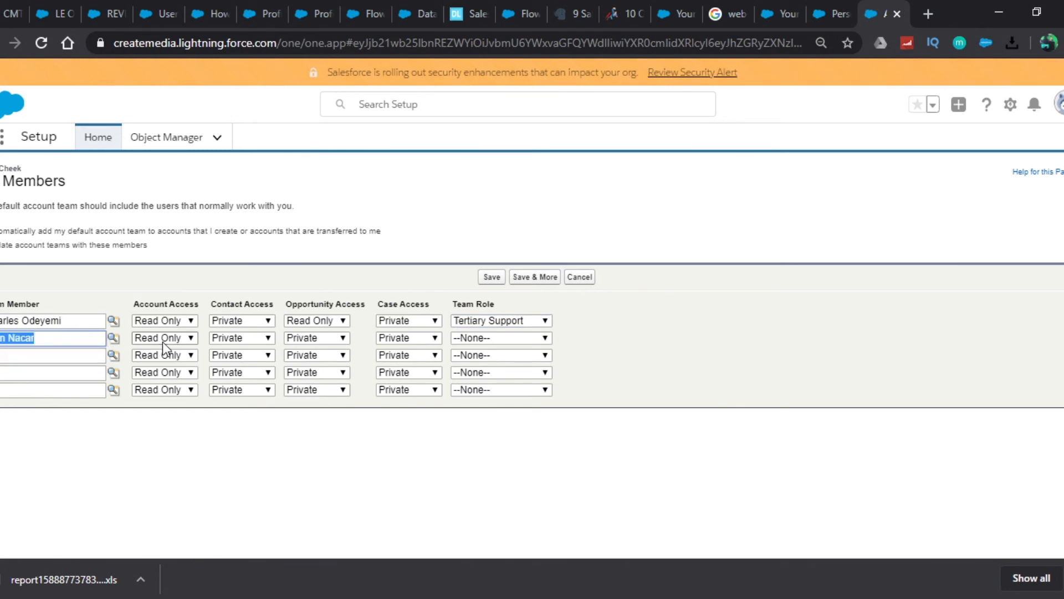
{"action": "left_click", "coordinate": [310, 338]}
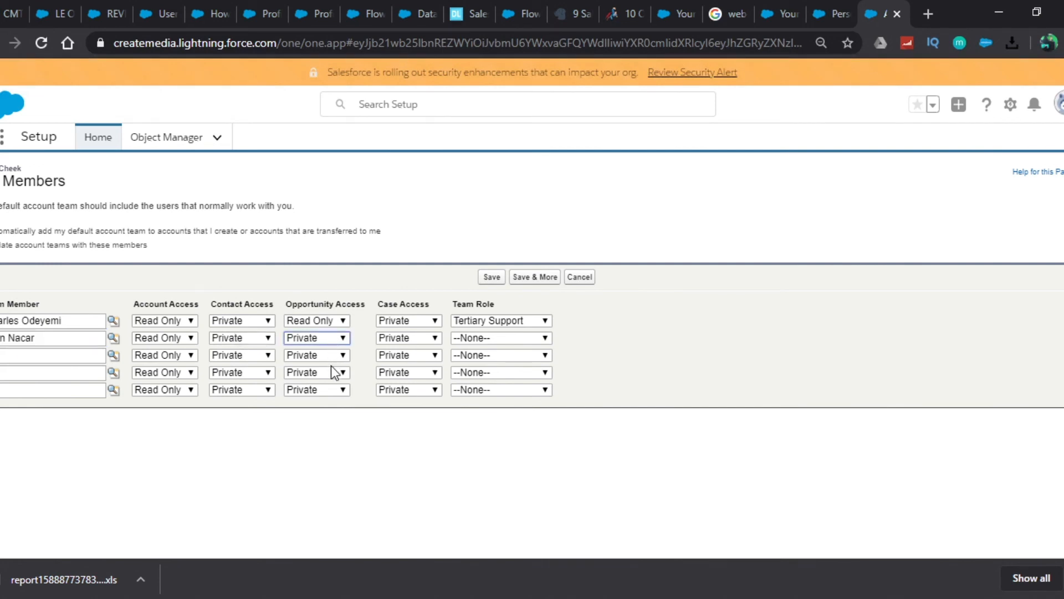
{"action": "left_click", "coordinate": [332, 365]}
{"action": "left_click", "coordinate": [508, 342]}
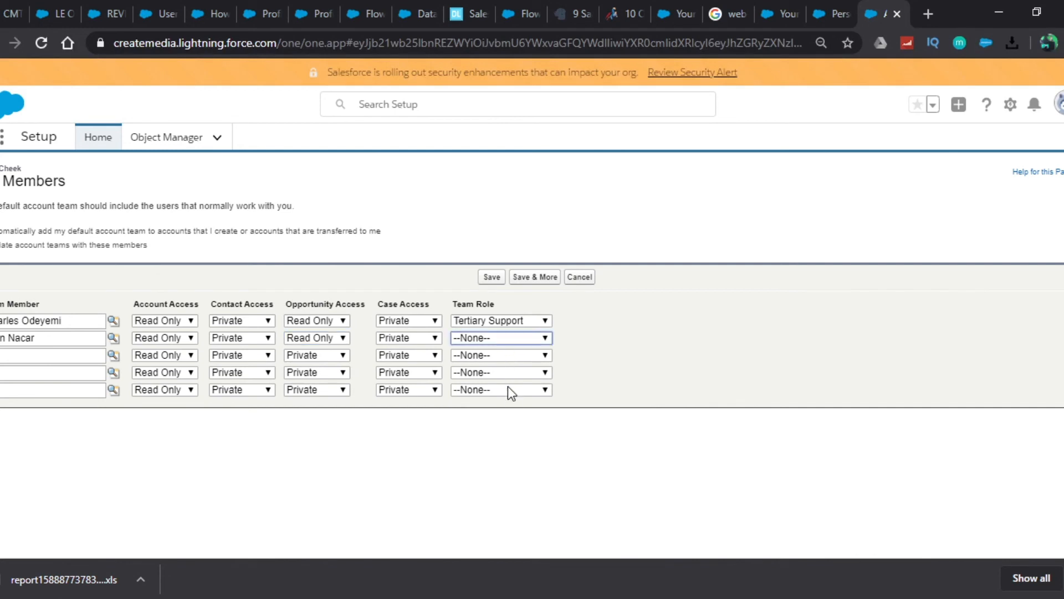
{"action": "left_click", "coordinate": [507, 402]}
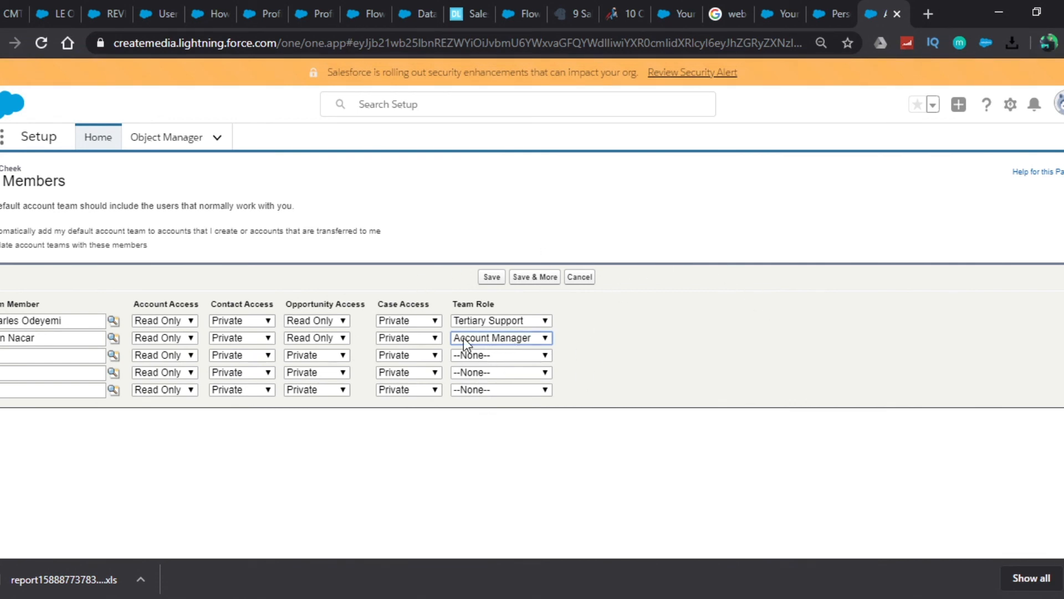
Keep the second member's account access at Read Only and save the new account team members.
{"action": "left_click", "coordinate": [182, 343]}
{"action": "left_click", "coordinate": [182, 360]}
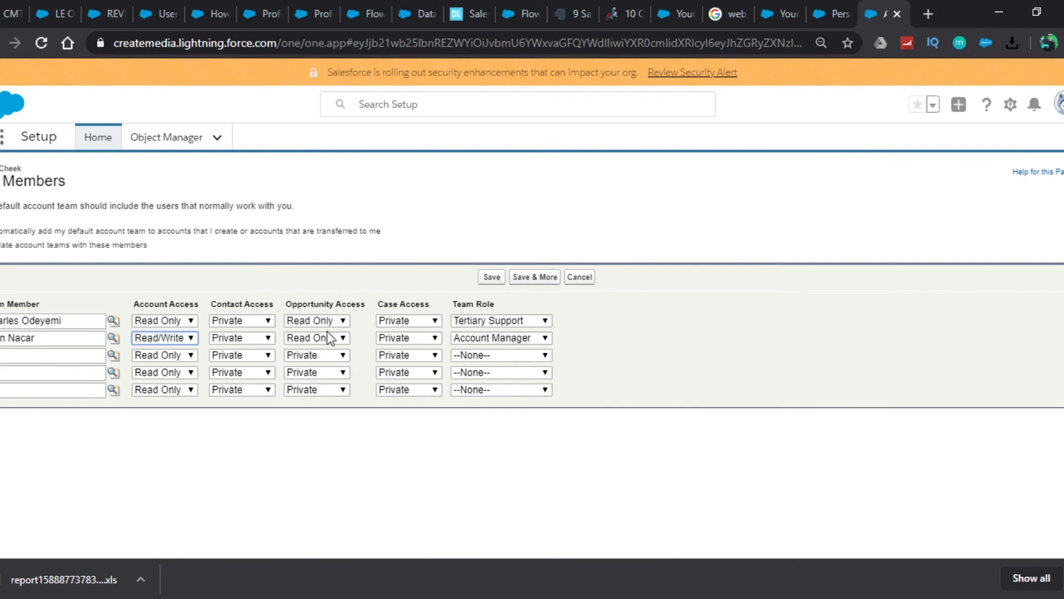
{"action": "key", "text": "Up"}
{"action": "left_click", "coordinate": [493, 277]}
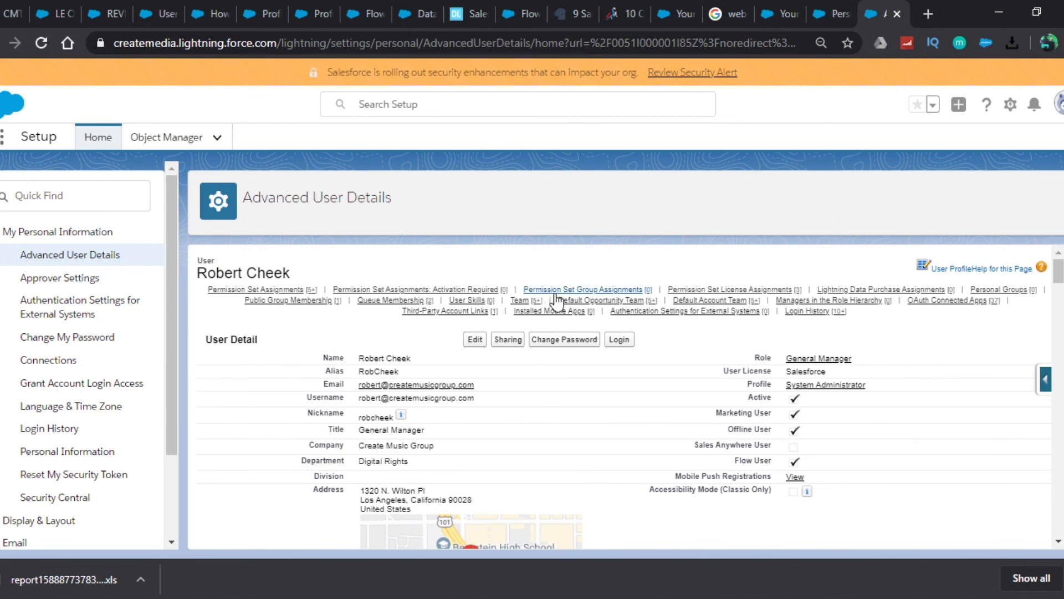
Open the full Default Account Team list to check the saved members, their access levels and roles.
{"action": "mouse_move", "coordinate": [685, 311]}
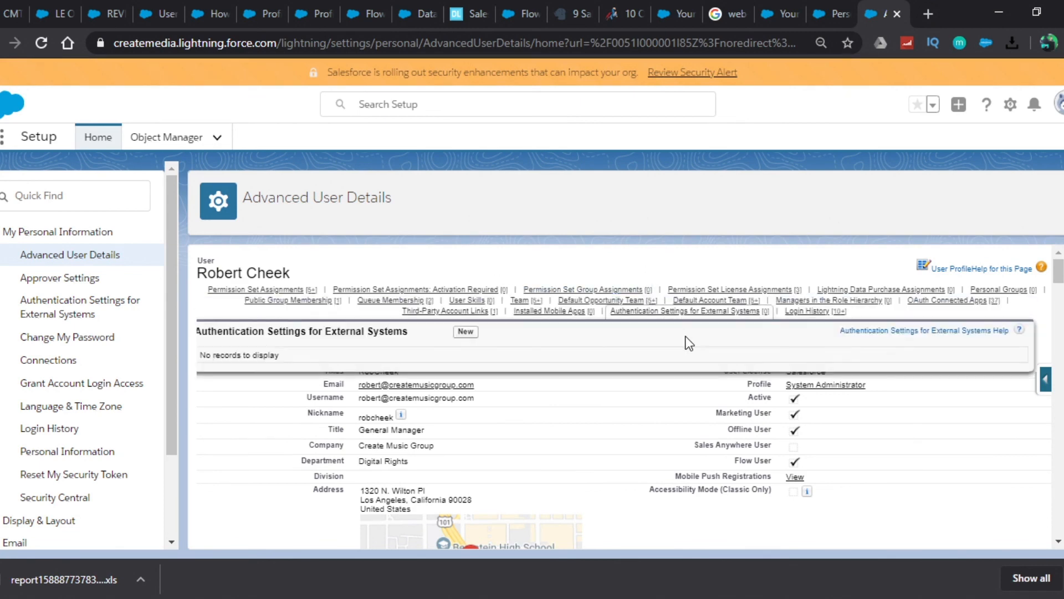
{"action": "left_click", "coordinate": [701, 311]}
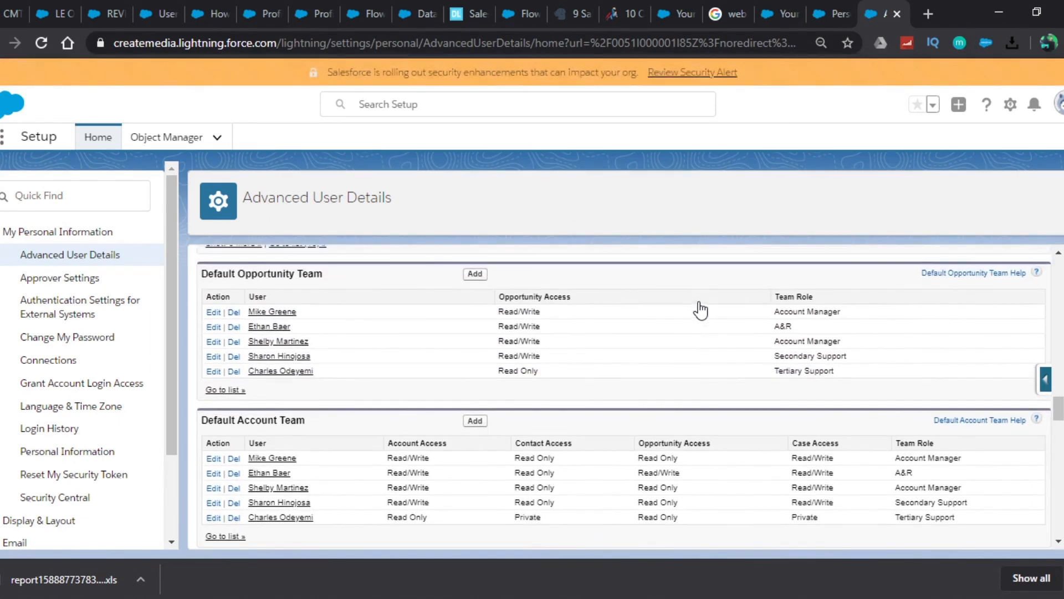
{"action": "scroll", "coordinate": [701, 311], "scroll_direction": "down", "scroll_amount": 2}
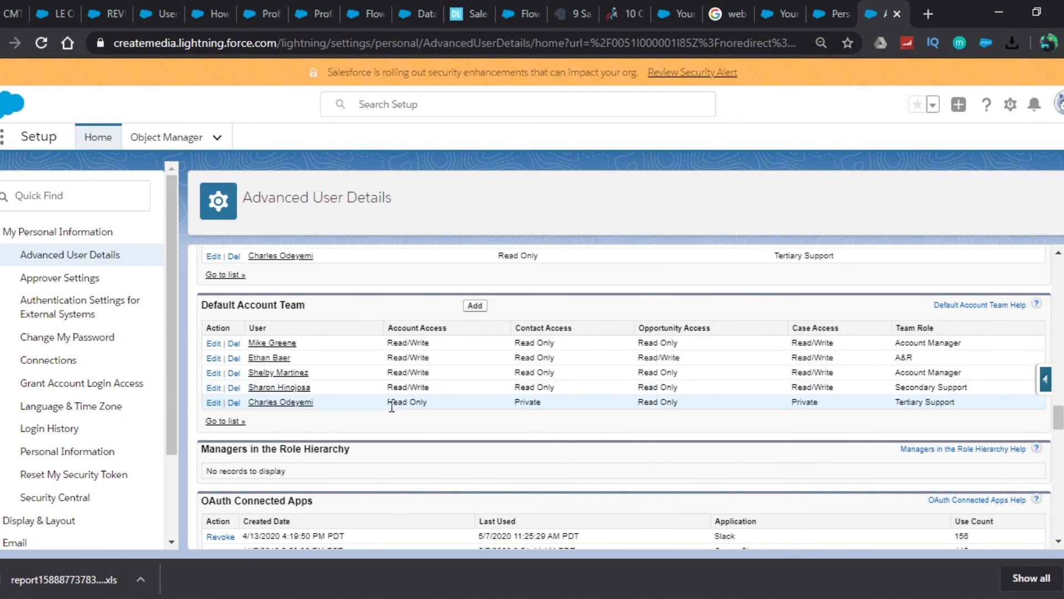
{"action": "left_click", "coordinate": [210, 423]}
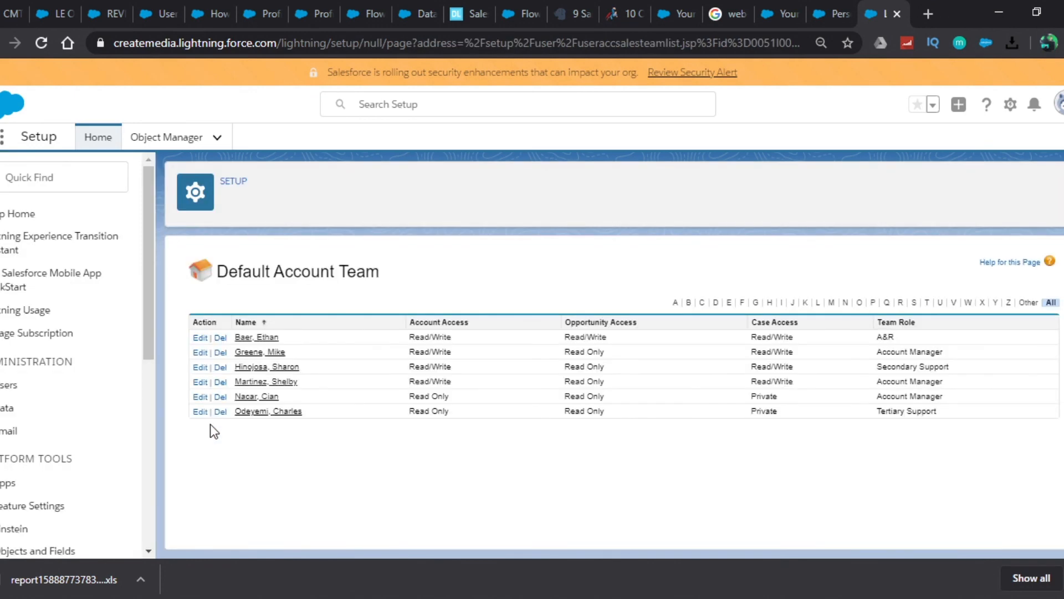